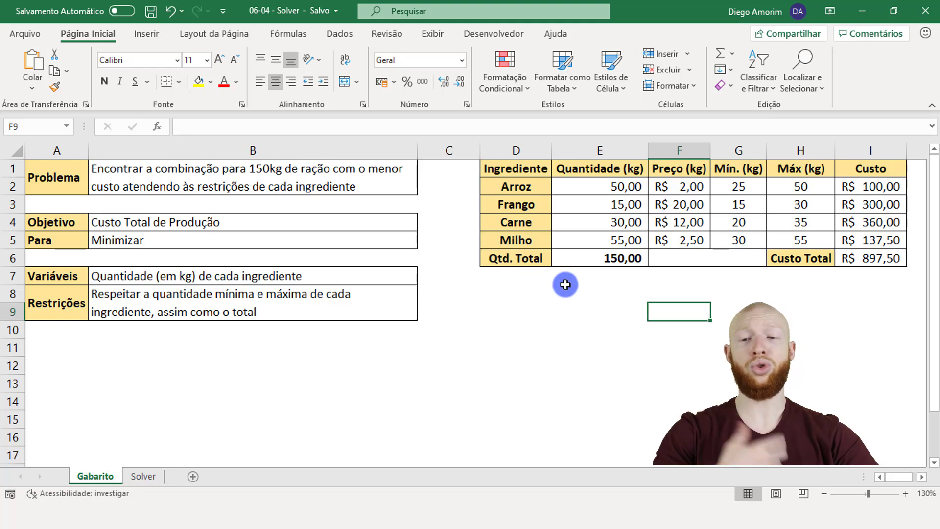
- Look over the solved Gabarito sheet, selecting cells below the table and the problem statement
{"action": "left_click", "coordinate": [565, 283]}
{"action": "left_click", "coordinate": [596, 305]}
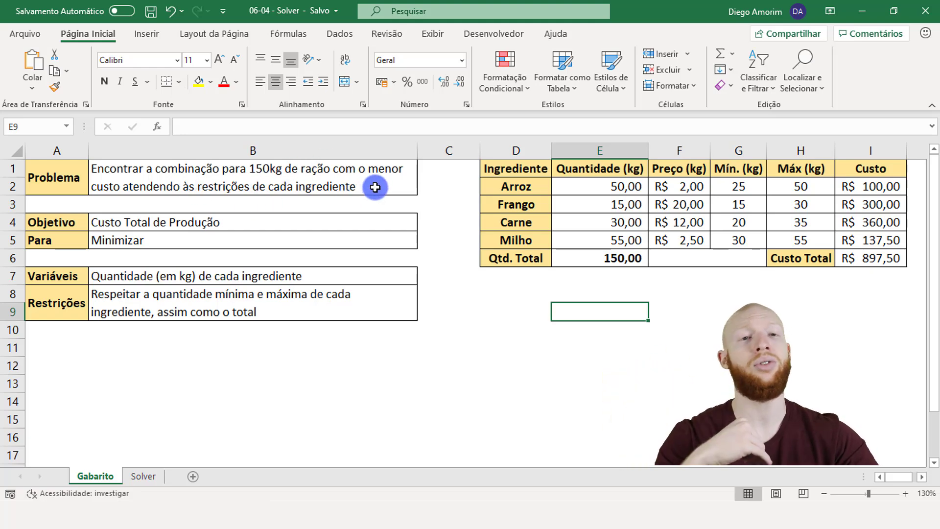
{"action": "left_click", "coordinate": [375, 187]}
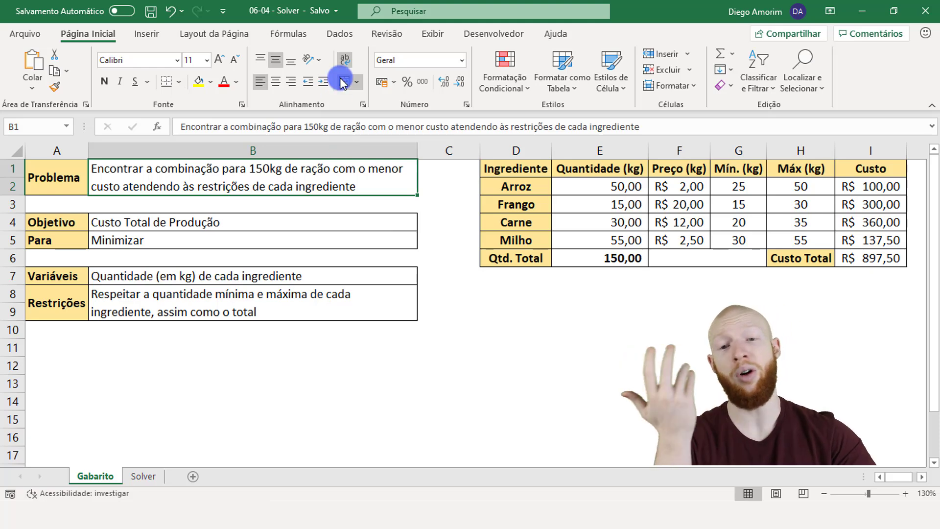
- Turn on the Solver add-in in Excel Options > Add-ins
{"action": "left_click", "coordinate": [34, 34]}
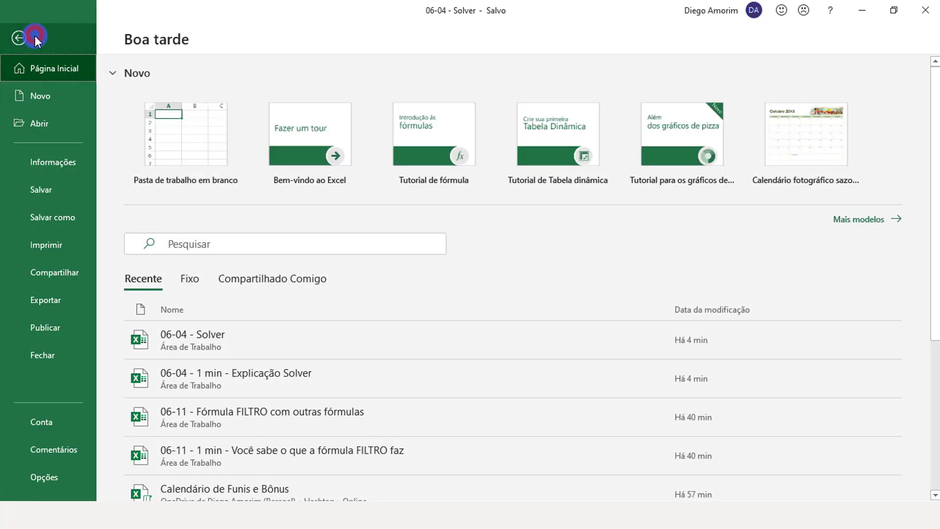
{"action": "left_click", "coordinate": [57, 465]}
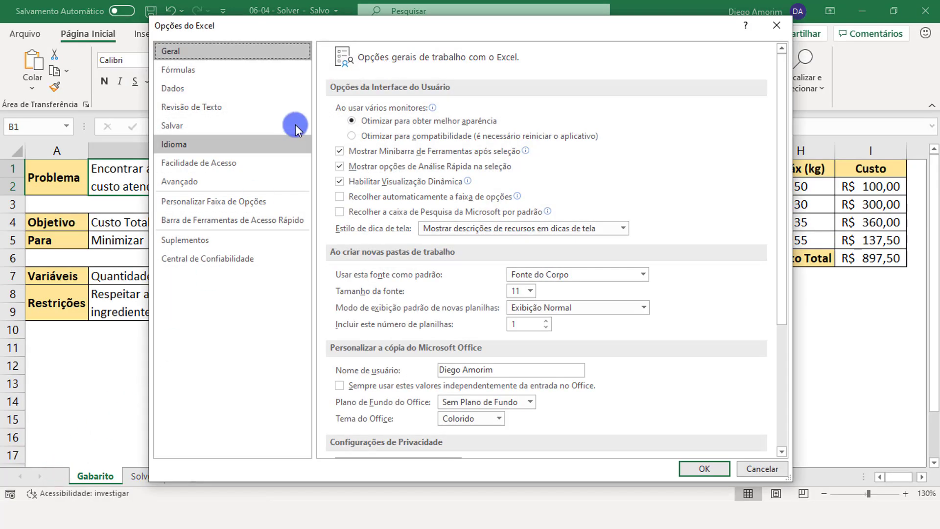
{"action": "left_click", "coordinate": [230, 244]}
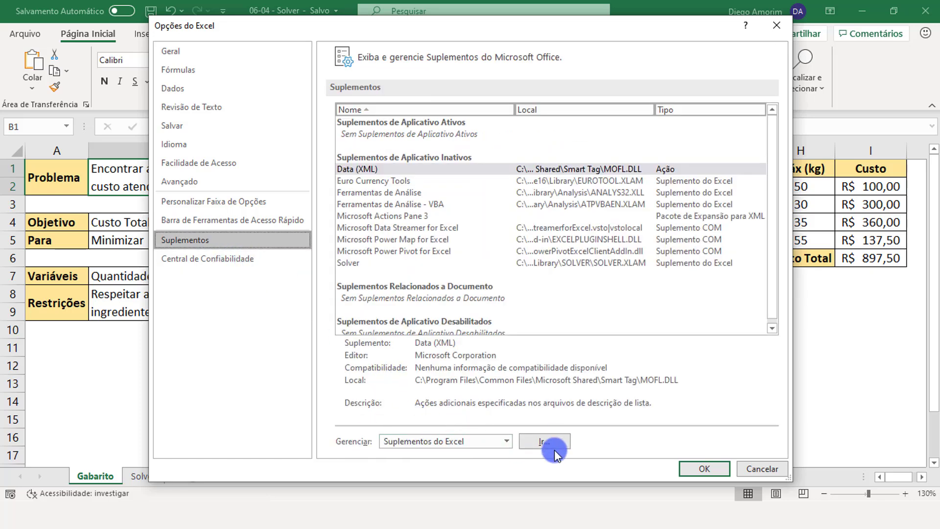
{"action": "left_click", "coordinate": [545, 440]}
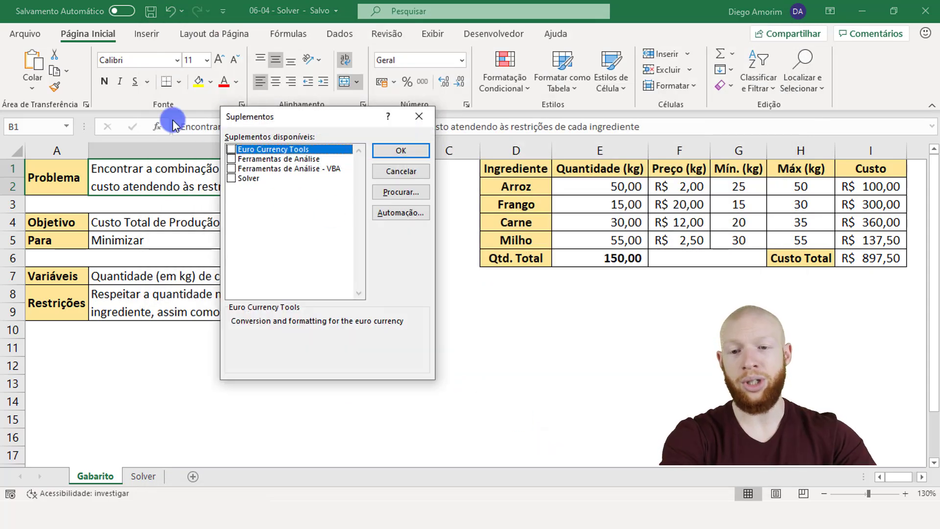
{"action": "left_click", "coordinate": [231, 178]}
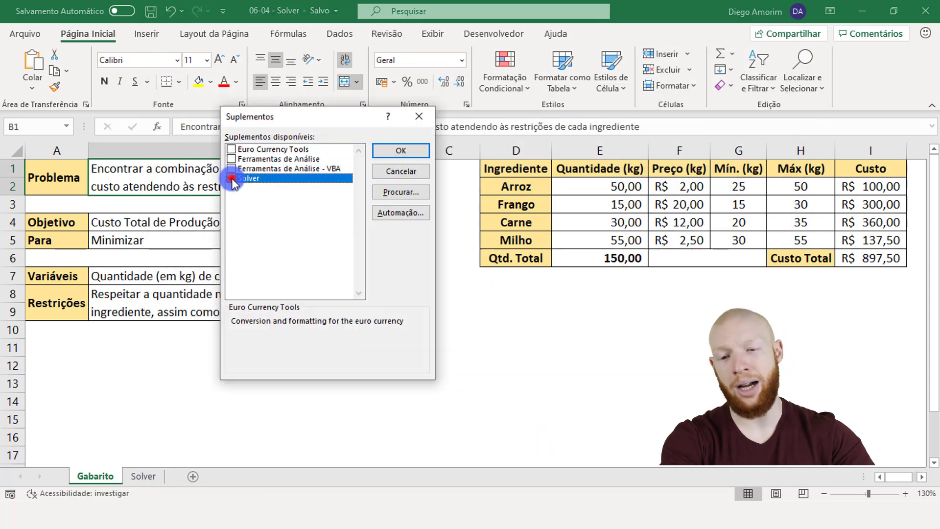
{"action": "left_click", "coordinate": [409, 152]}
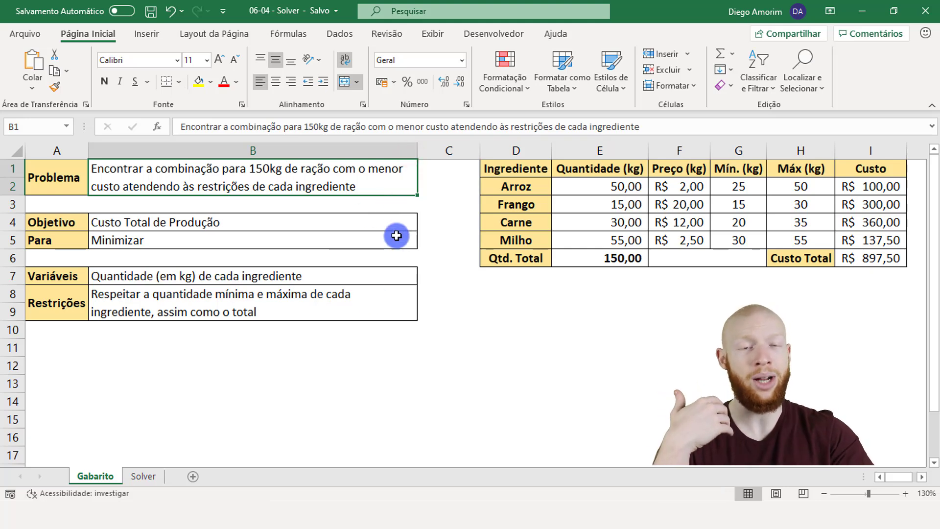
- Show the new Solver button on Data, then compare the Solver and Gabarito sheets
{"action": "left_click", "coordinate": [339, 35]}
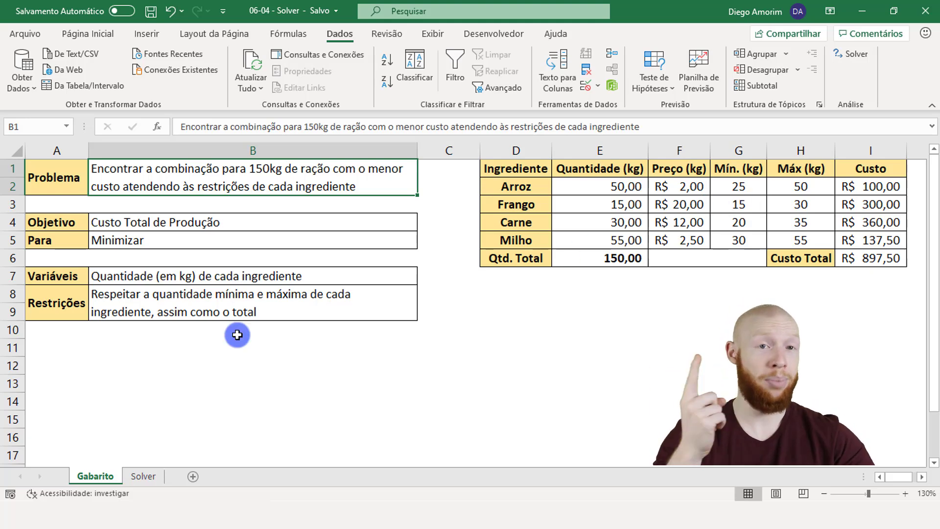
{"action": "left_click", "coordinate": [147, 477]}
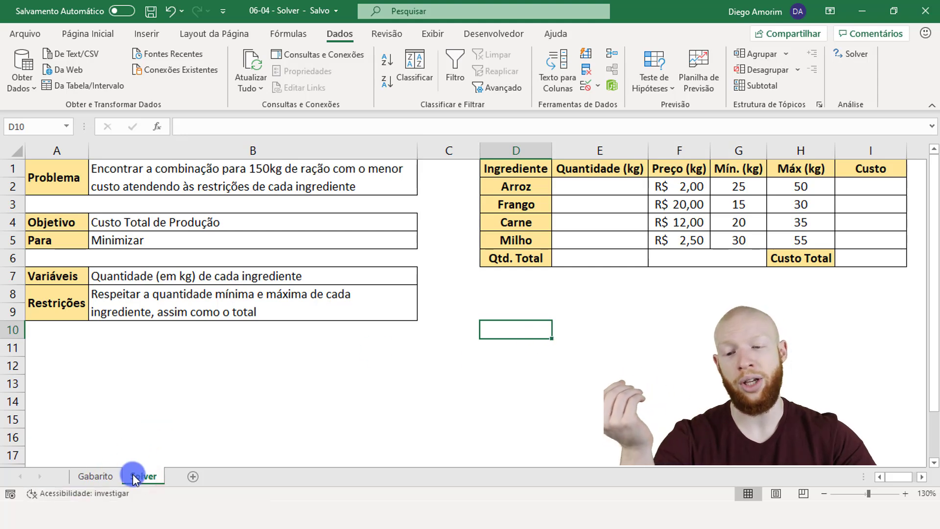
{"action": "left_click", "coordinate": [97, 476]}
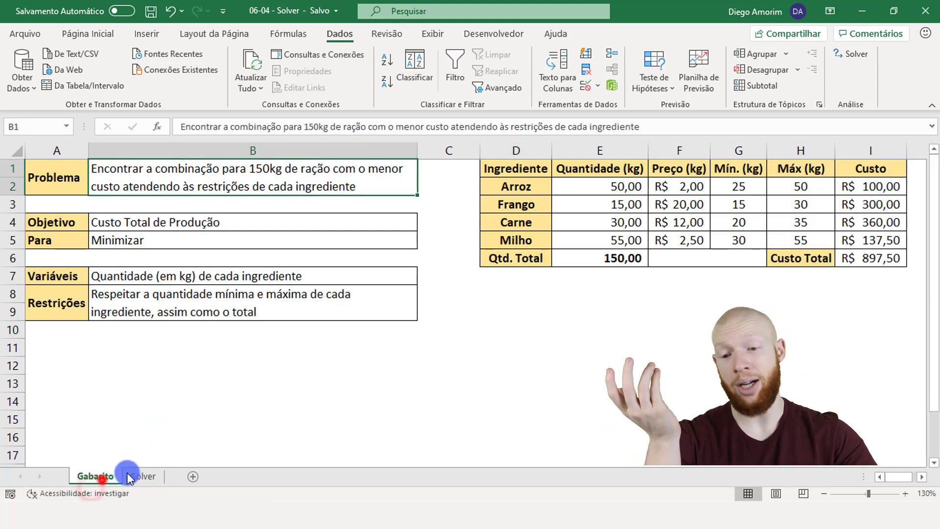
{"action": "left_click", "coordinate": [144, 477]}
- Walk through the problem statement, the four ingredients, Arroz's 25 kg minimum and the cost objective
{"action": "left_click", "coordinate": [273, 187]}
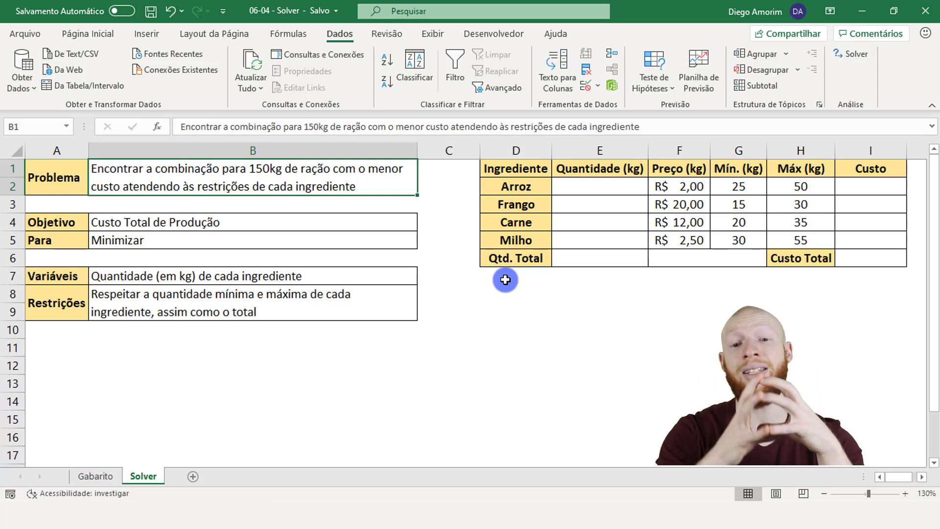
{"action": "left_click_drag", "start_coordinate": [537, 186], "coordinate": [536, 242]}
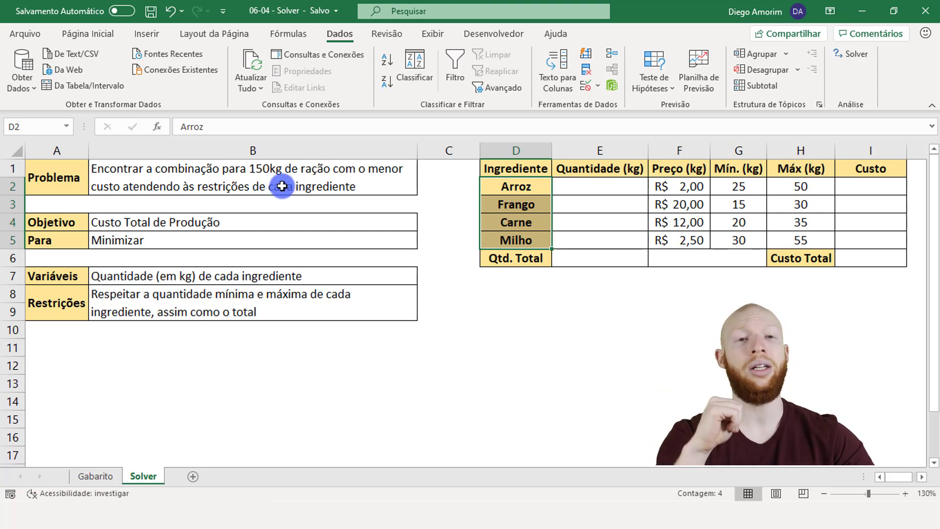
{"action": "left_click", "coordinate": [748, 189]}
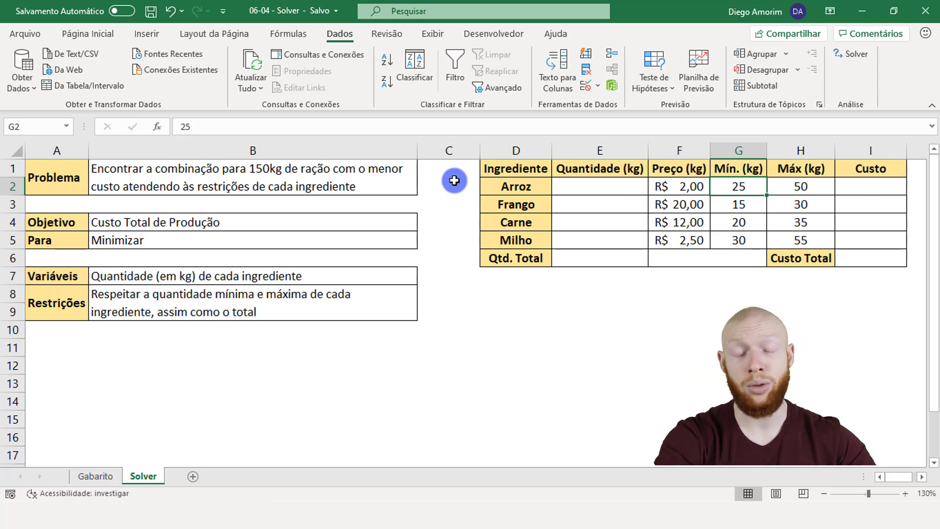
{"action": "left_click", "coordinate": [138, 219]}
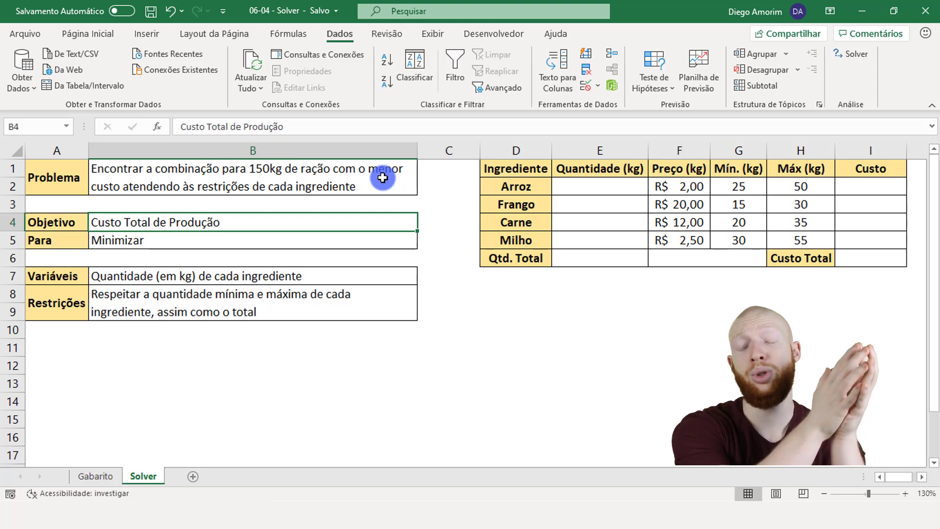
{"action": "left_click", "coordinate": [331, 239]}
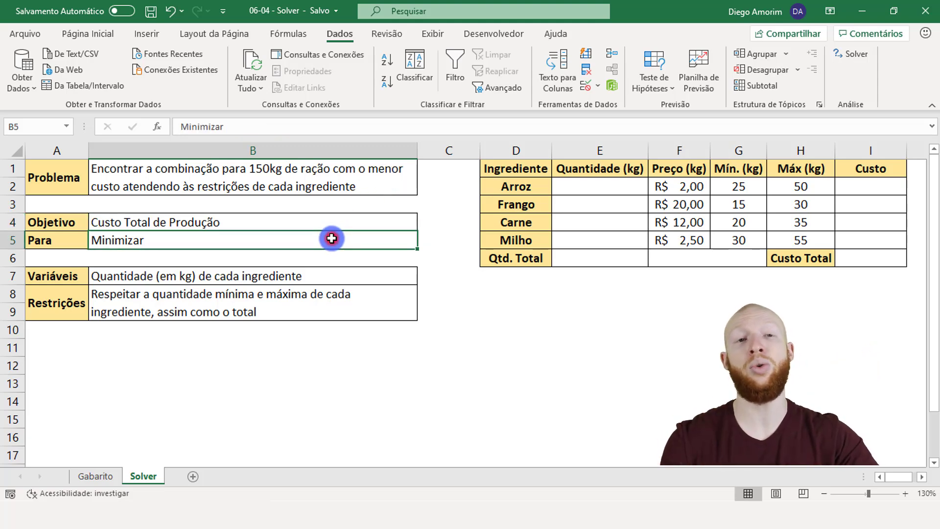
{"action": "left_click", "coordinate": [147, 215]}
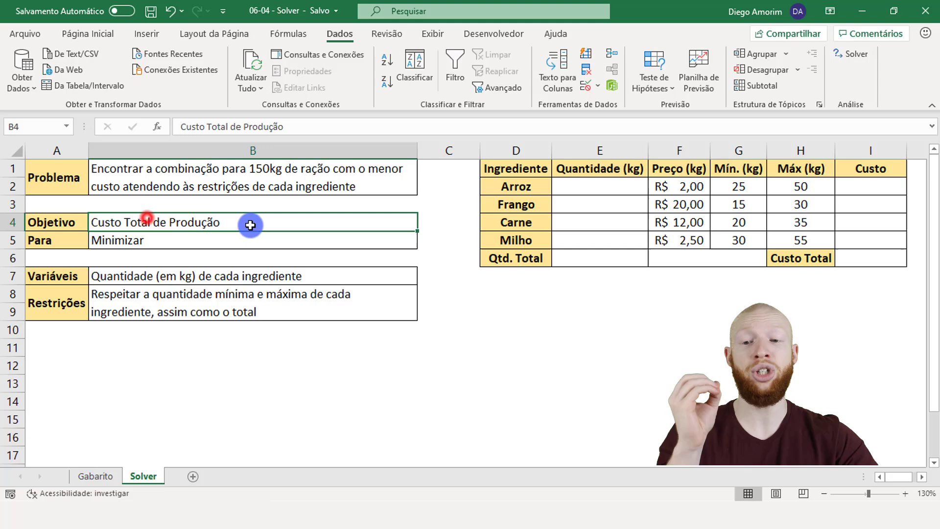
{"action": "left_click", "coordinate": [280, 240]}
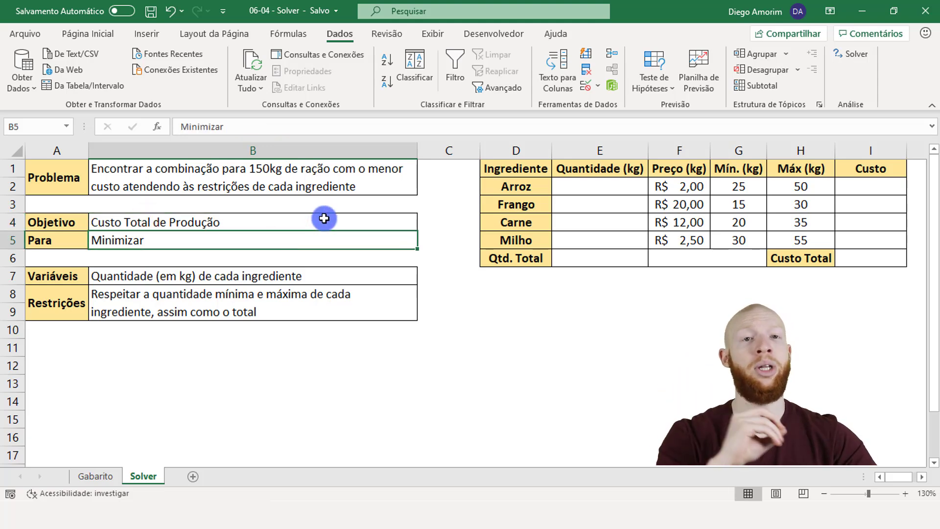
{"action": "left_click", "coordinate": [126, 269]}
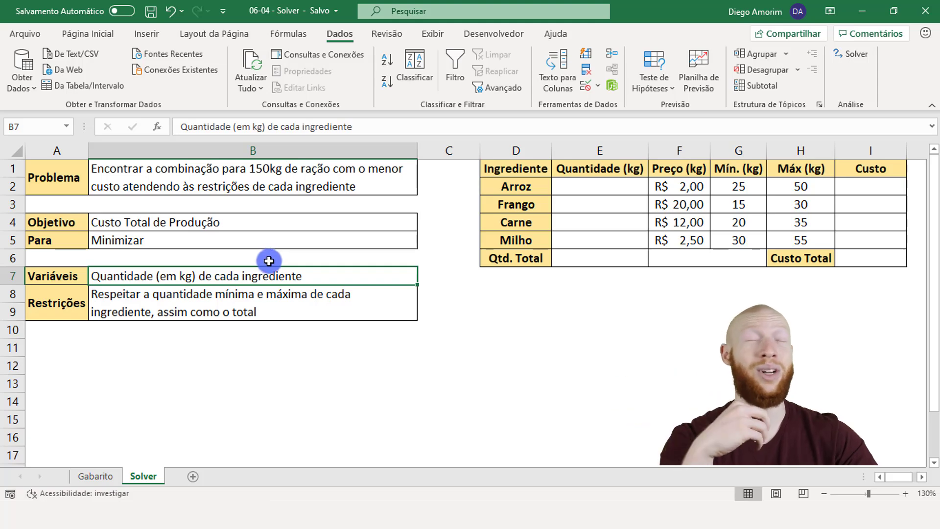
{"action": "left_click_drag", "start_coordinate": [588, 188], "coordinate": [601, 240]}
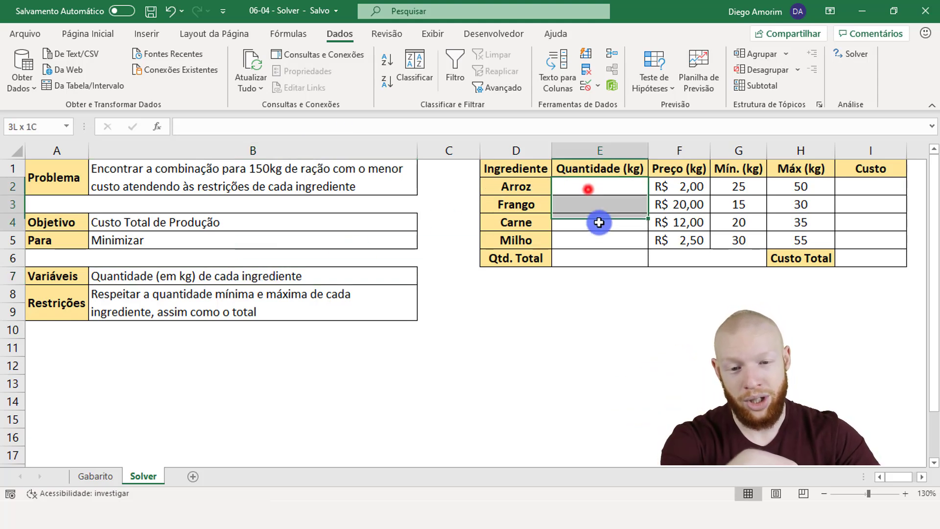
{"action": "left_click", "coordinate": [138, 278]}
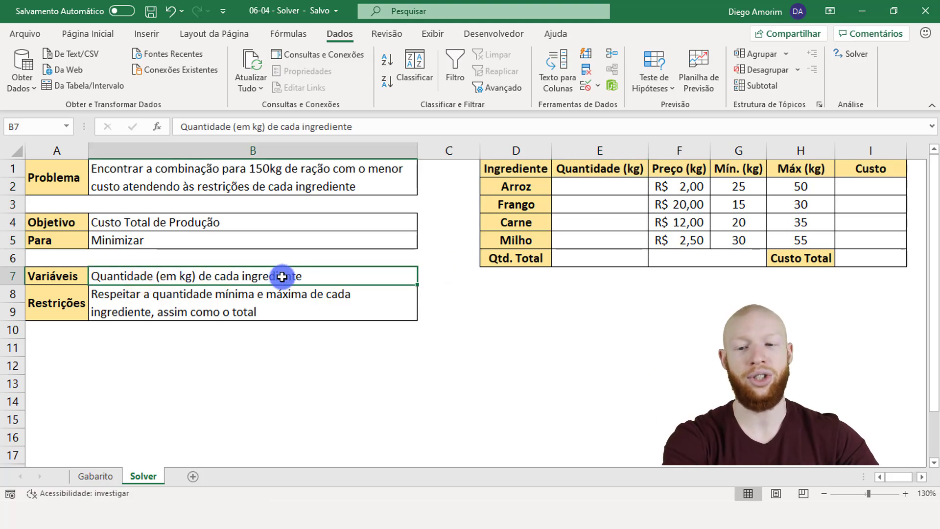
{"action": "left_click", "coordinate": [195, 307]}
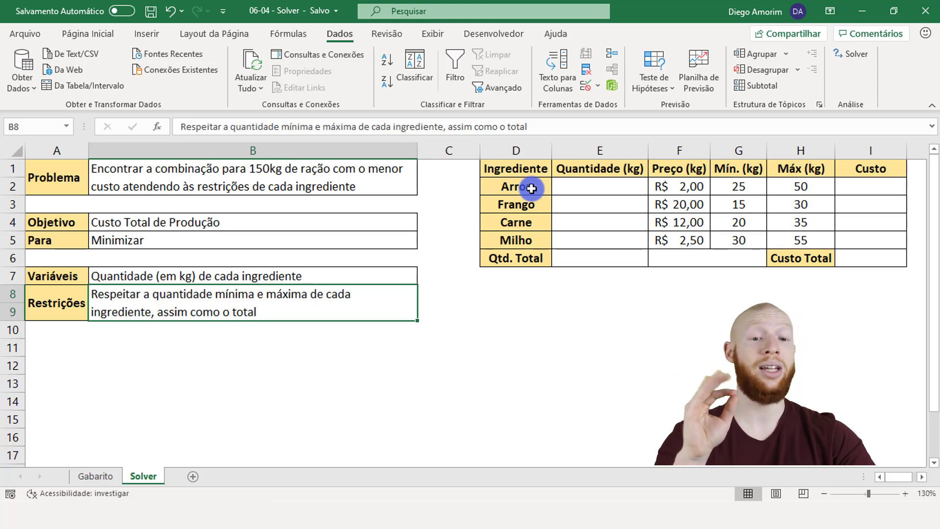
{"action": "left_click_drag", "start_coordinate": [754, 186], "coordinate": [749, 240]}
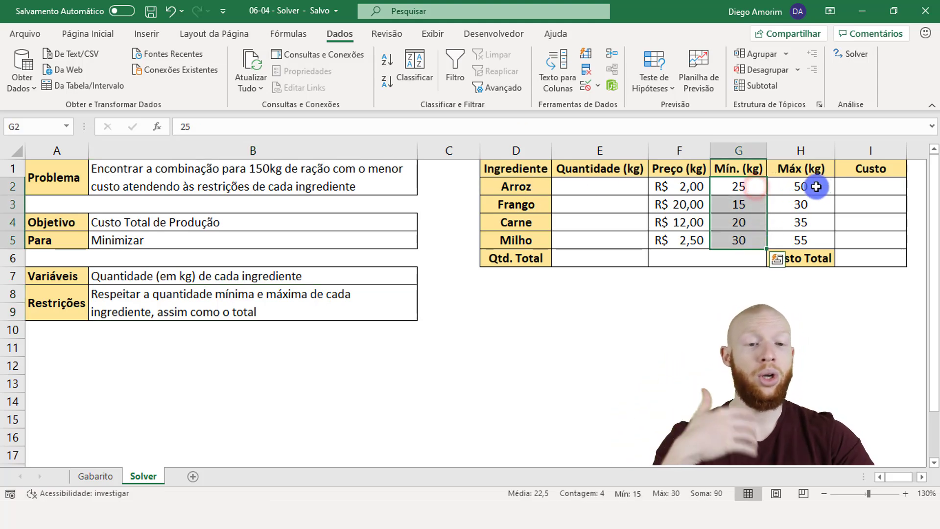
{"action": "left_click_drag", "start_coordinate": [815, 185], "coordinate": [801, 240]}
{"action": "left_click", "coordinate": [722, 215]}
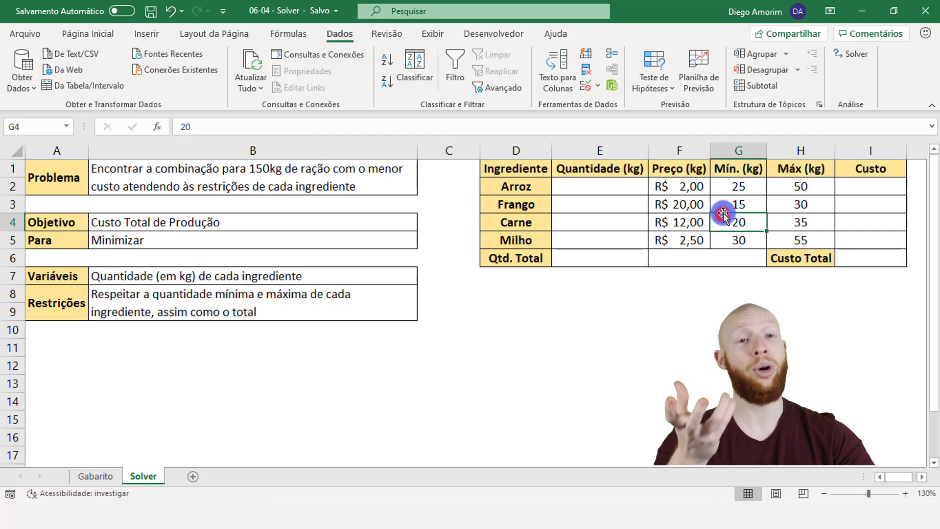
{"action": "left_click", "coordinate": [240, 313]}
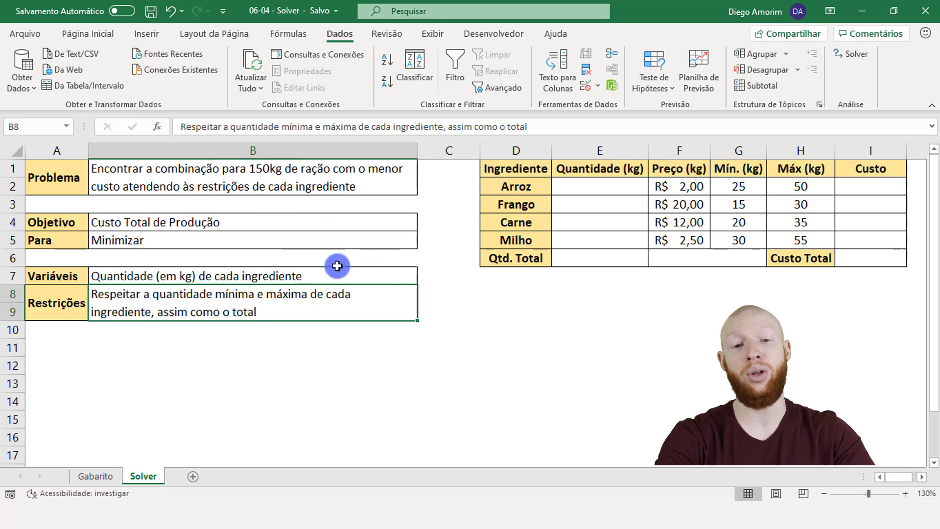
{"action": "left_click_drag", "start_coordinate": [621, 185], "coordinate": [624, 237]}
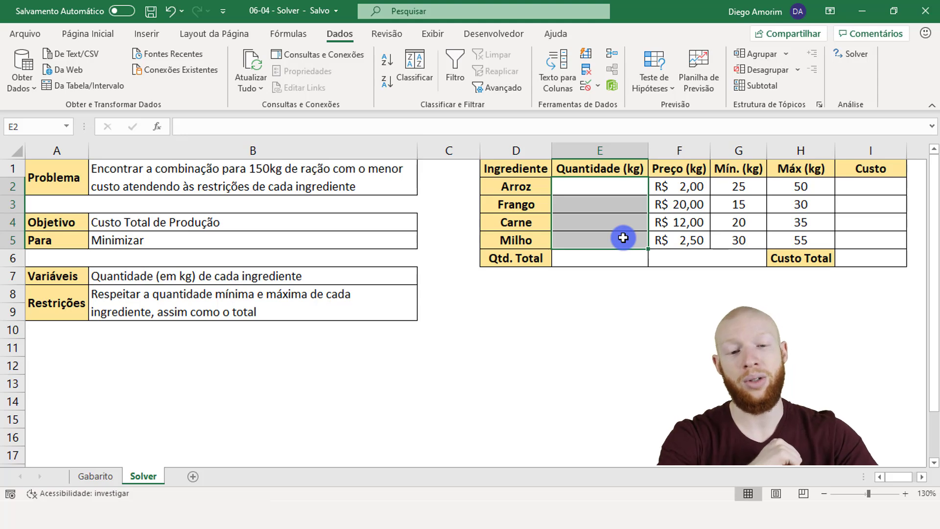
{"action": "left_click", "coordinate": [881, 251]}
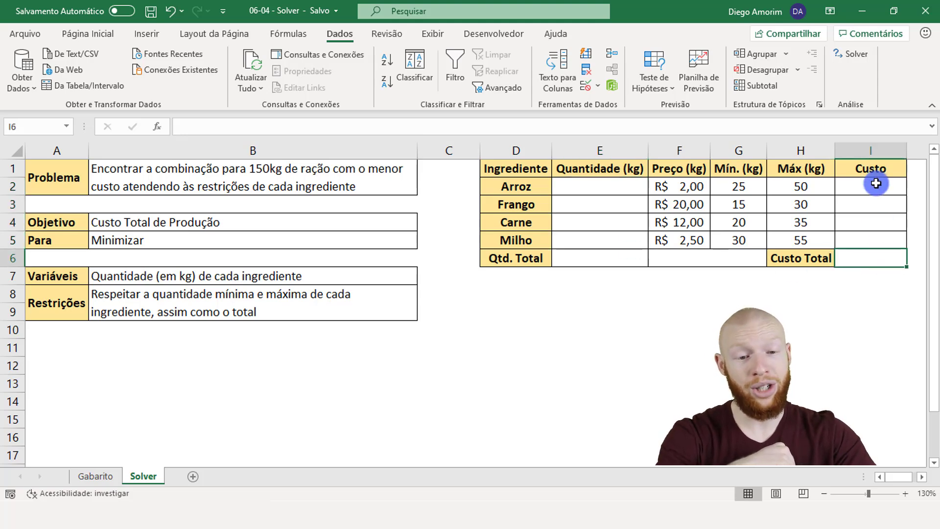
{"action": "left_click_drag", "start_coordinate": [874, 186], "coordinate": [874, 240]}
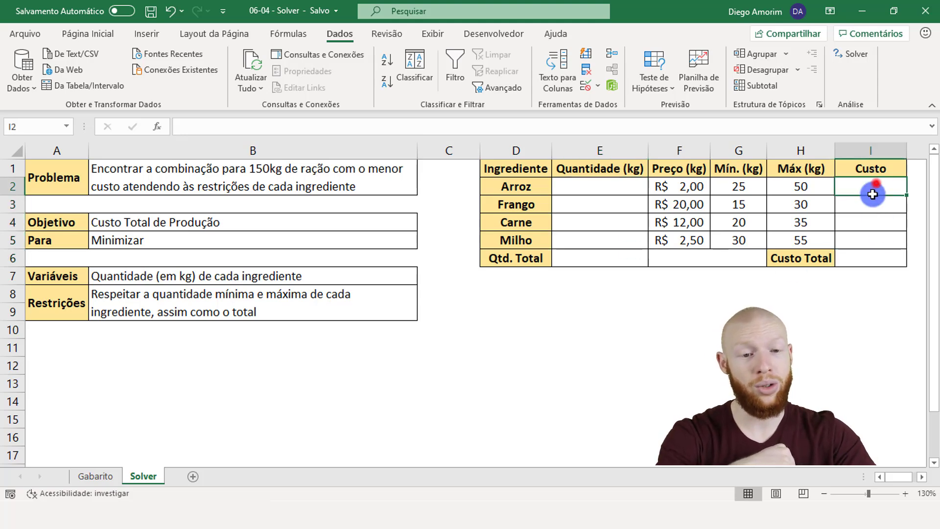
{"action": "left_click", "coordinate": [874, 260]}
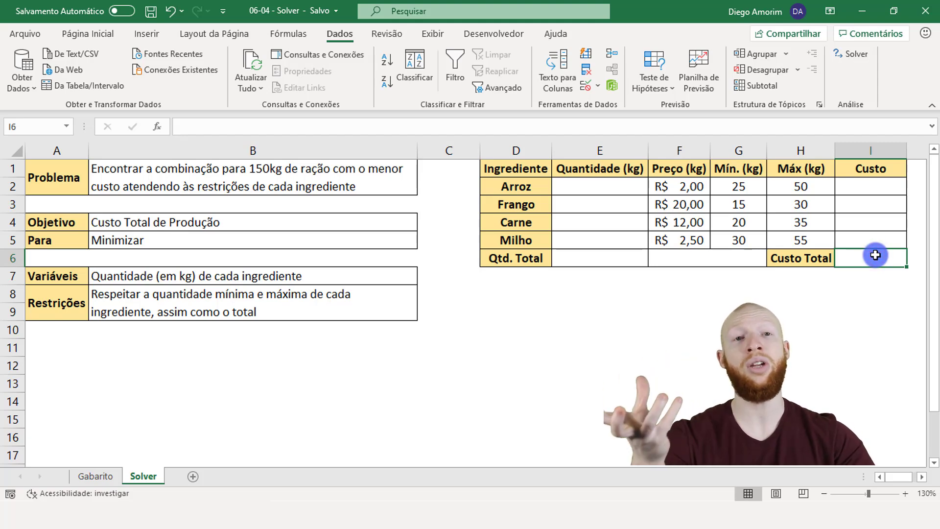
{"action": "left_click", "coordinate": [610, 188]}
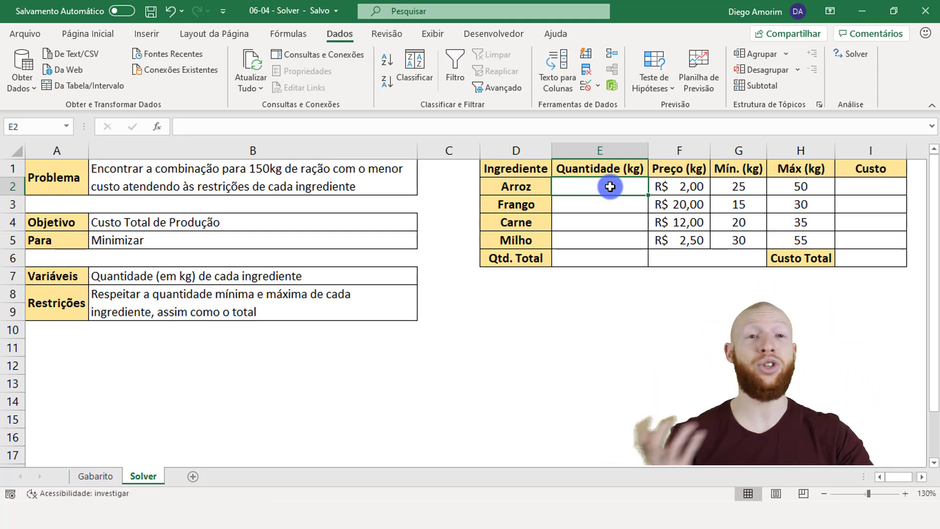
{"action": "left_click", "coordinate": [617, 257]}
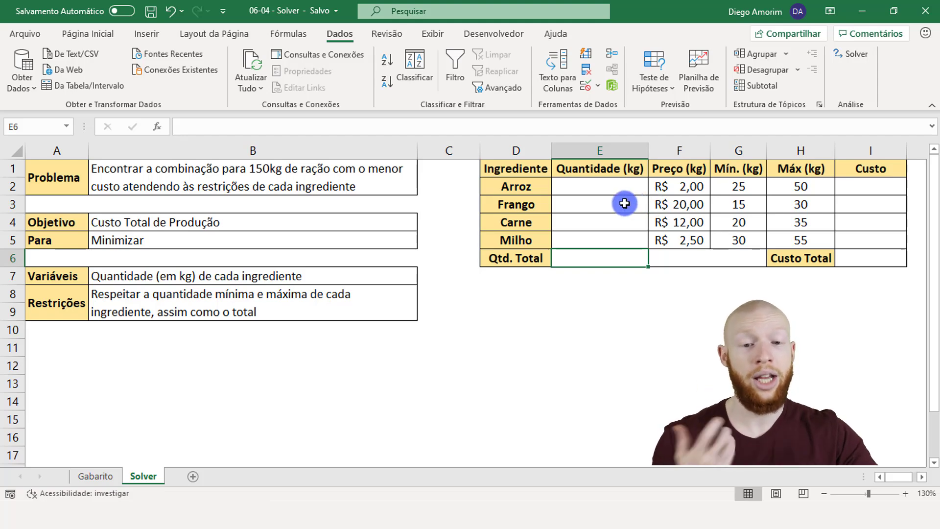
{"action": "left_click_drag", "start_coordinate": [615, 190], "coordinate": [623, 230]}
{"action": "left_click", "coordinate": [615, 180]}
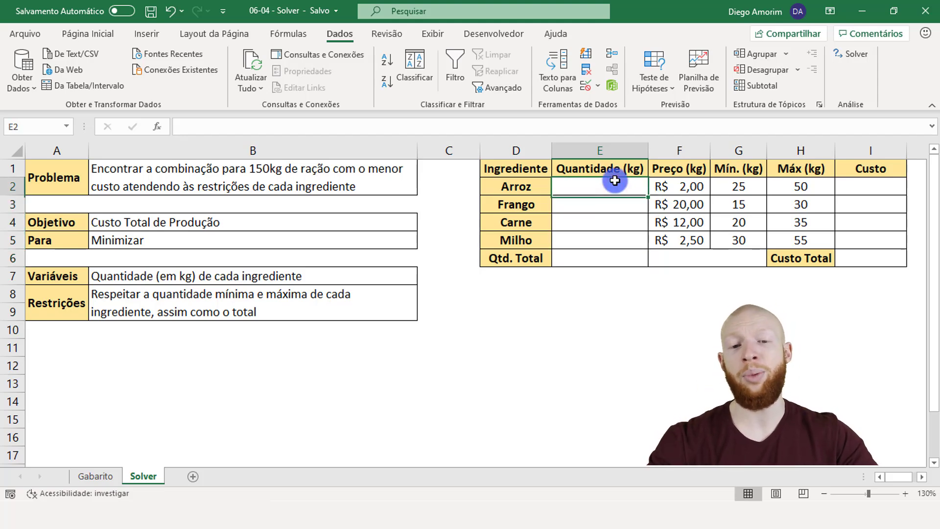
{"action": "left_click_drag", "start_coordinate": [625, 188], "coordinate": [627, 241]}
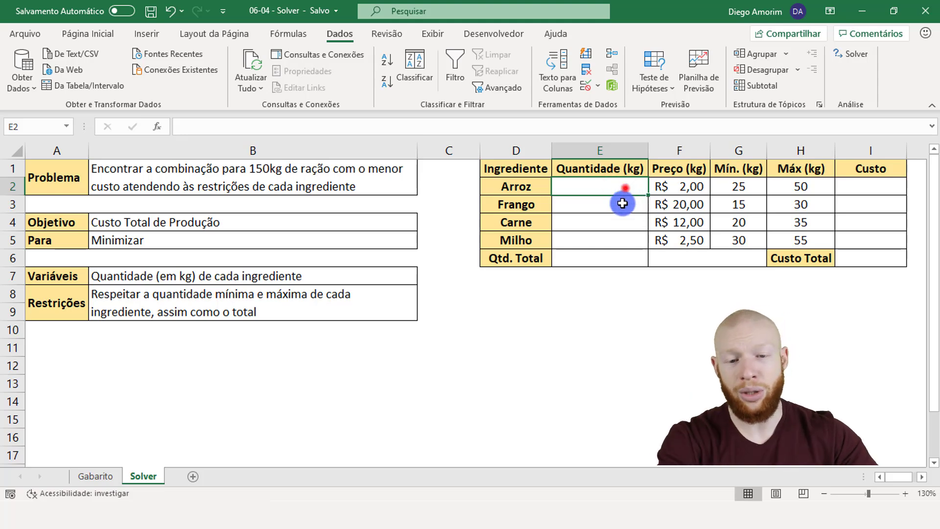
{"action": "left_click", "coordinate": [625, 254]}
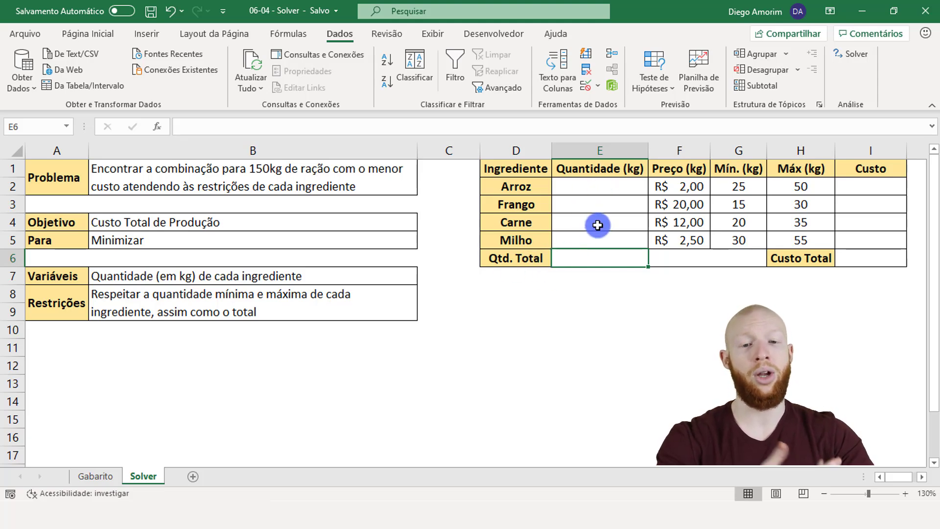
- Enter =SOMA(E2:E5) in the Qtd. Total cell E6
{"action": "left_click_drag", "start_coordinate": [612, 186], "coordinate": [623, 242]}
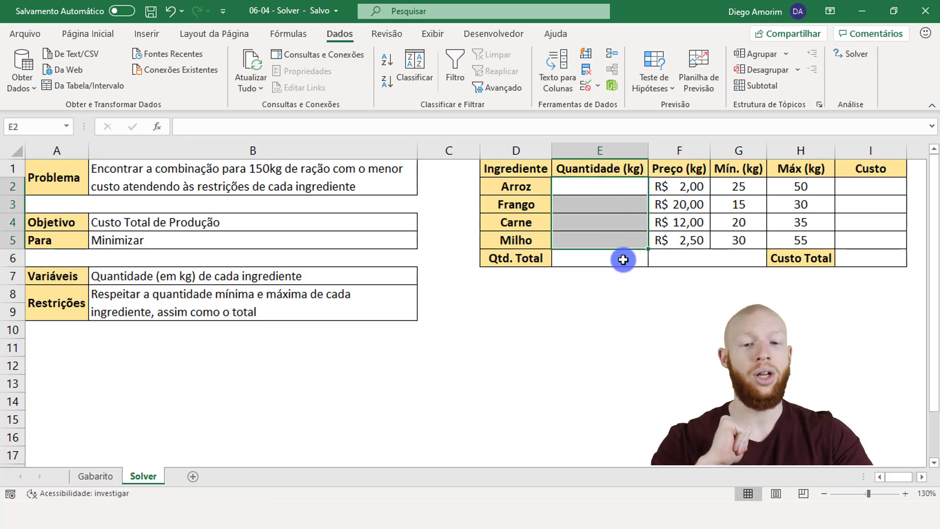
{"action": "left_click", "coordinate": [623, 259]}
{"action": "type", "text": "=soma"}
{"action": "key", "text": "Tab"}
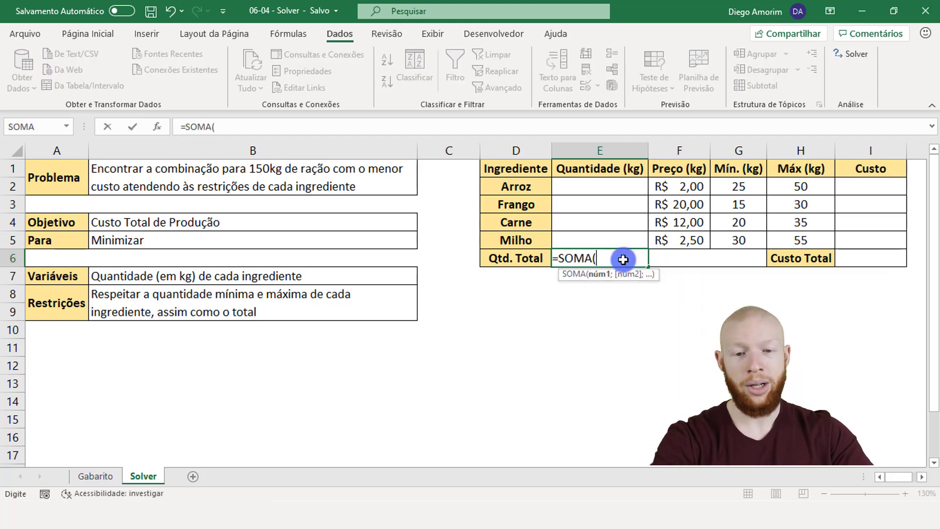
{"action": "left_click_drag", "start_coordinate": [607, 184], "coordinate": [610, 236]}
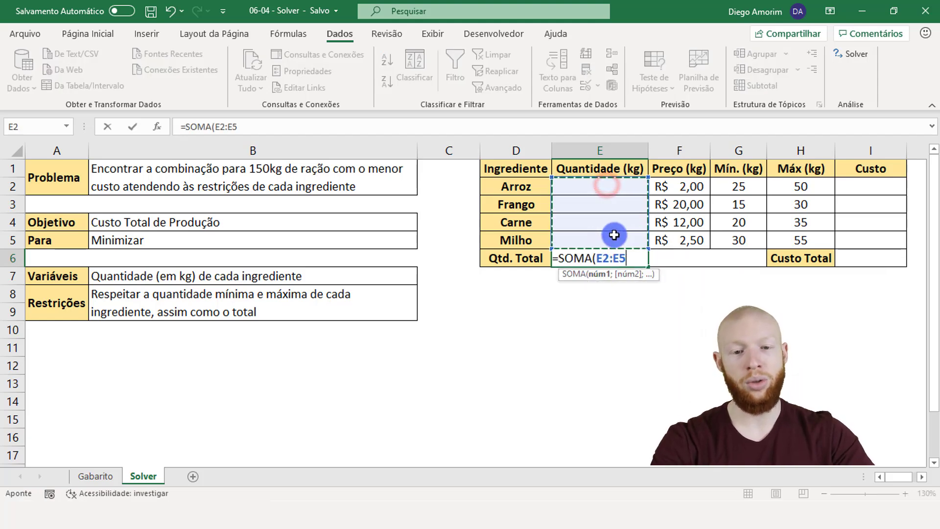
{"action": "key", "text": "Return"}
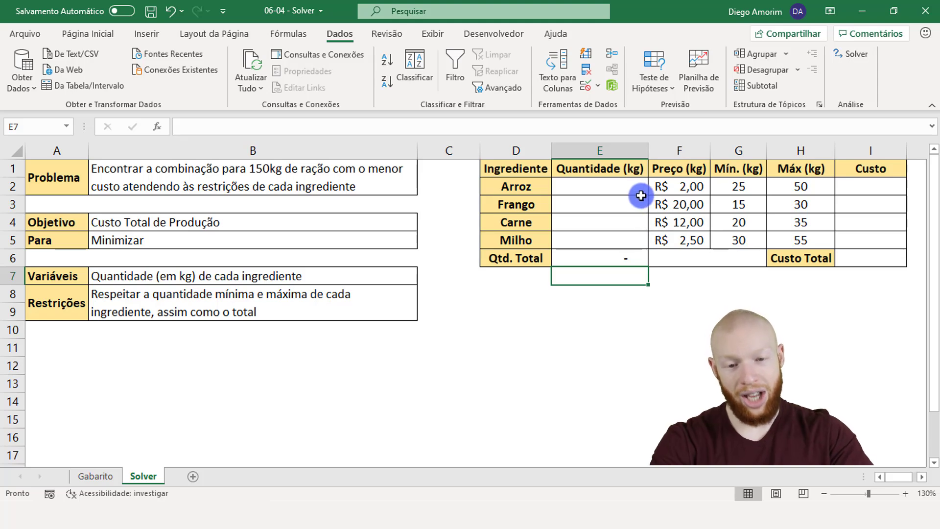
{"action": "left_click_drag", "start_coordinate": [632, 186], "coordinate": [627, 240]}
{"action": "left_click", "coordinate": [621, 257]}
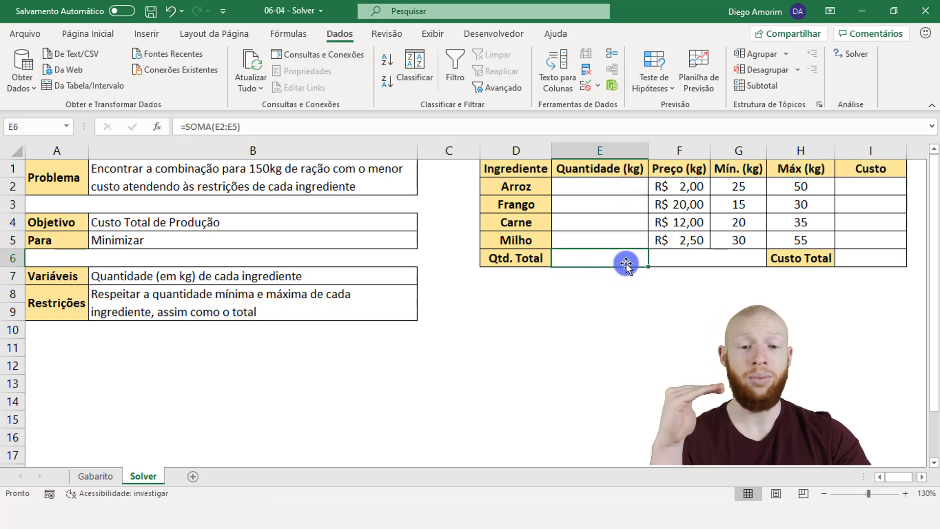
- Test the total with 10 kg Arroz and 15 kg Frango, then clear both quantities
{"action": "left_click", "coordinate": [619, 186]}
{"action": "type", "text": "10"}
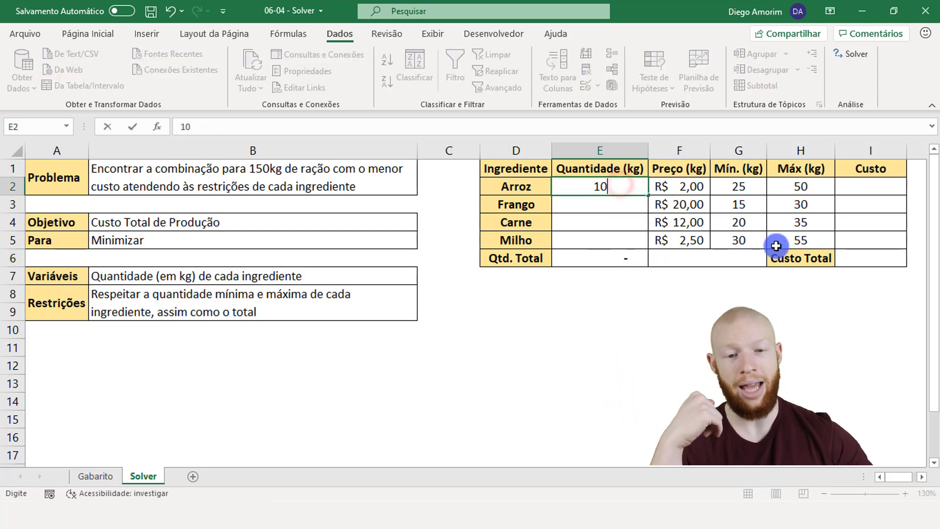
{"action": "key", "text": "Return"}
{"action": "type", "text": "1"}
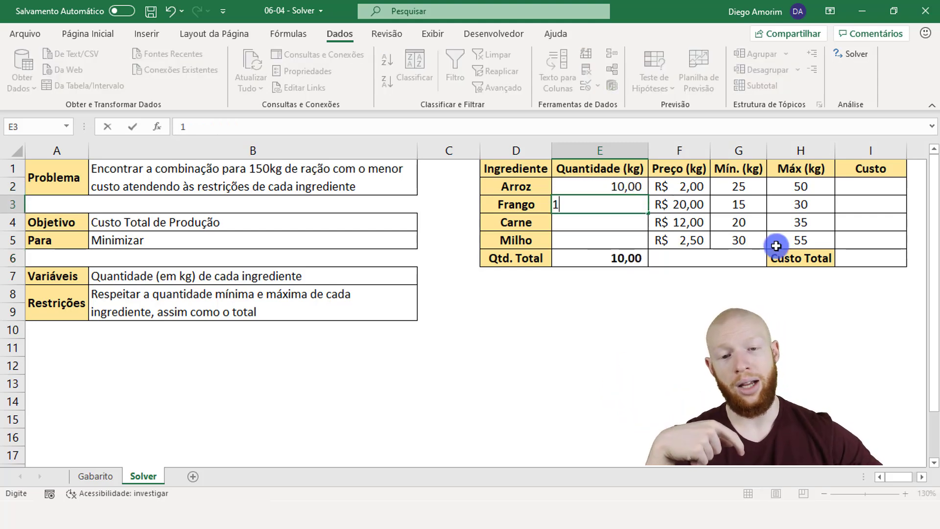
{"action": "type", "text": "5"}
{"action": "key", "text": "Return"}
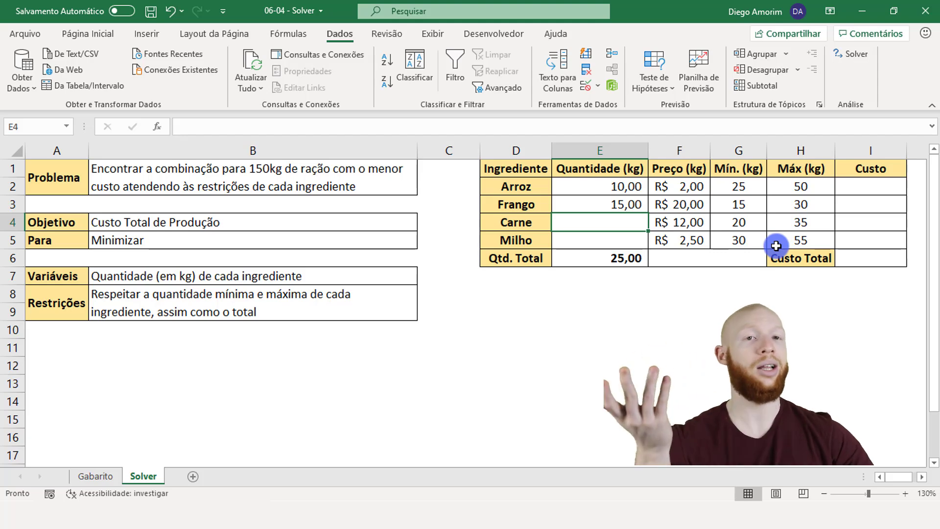
{"action": "key", "text": "Up"}
{"action": "key", "text": "Up"}
{"action": "key", "text": "Delete"}
{"action": "key", "text": "Down"}
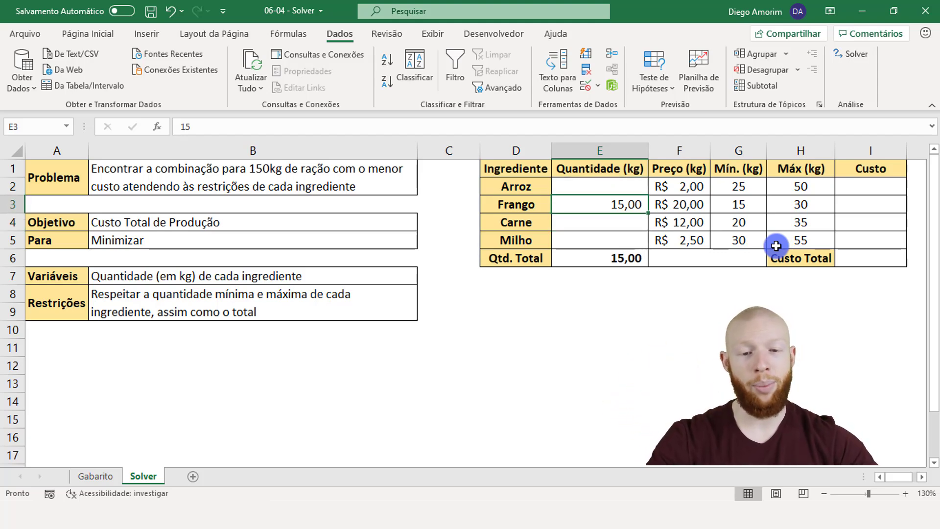
{"action": "key", "text": "Delete"}
{"action": "key", "text": "Down"}
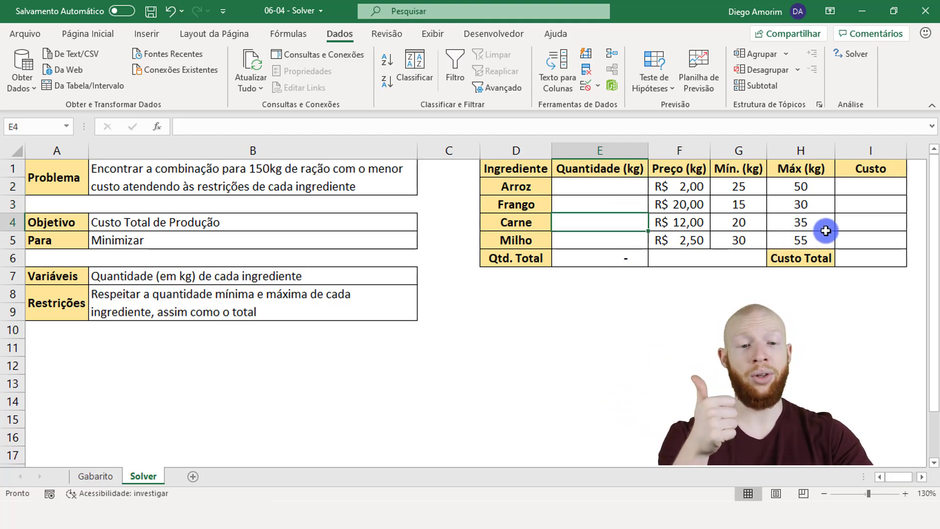
{"action": "left_click", "coordinate": [861, 186]}
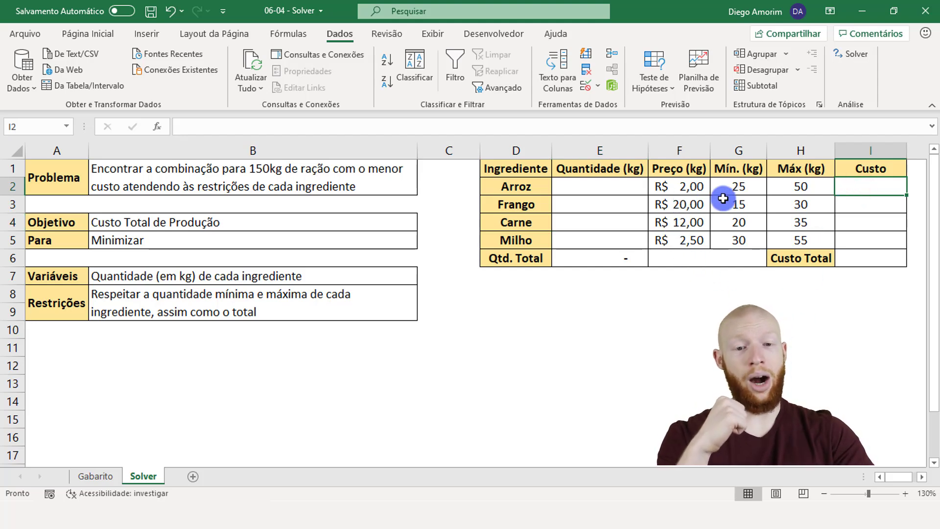
- Enter the Arroz cost formula =E2*F2 in I2 and fill it down to I5
{"action": "left_click", "coordinate": [610, 189]}
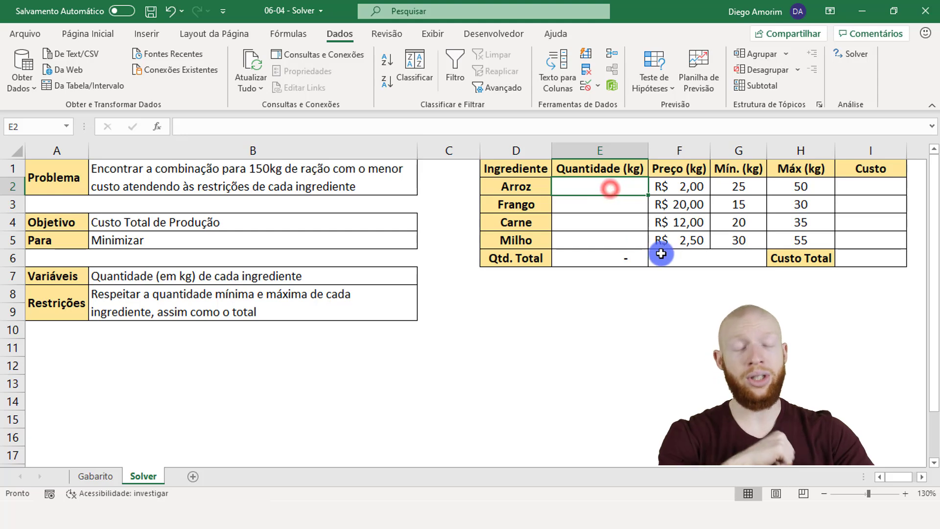
{"action": "type", "text": "1"}
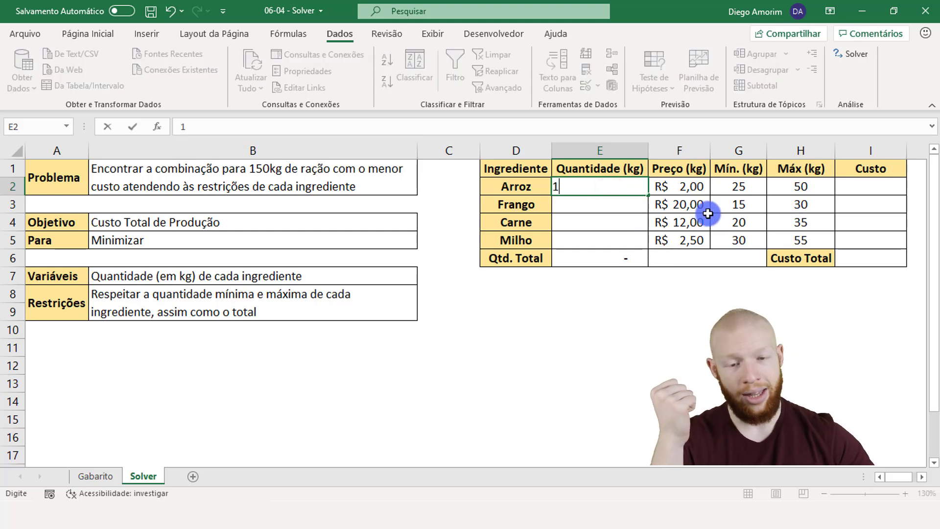
{"action": "type", "text": "0"}
{"action": "key", "text": "Return"}
{"action": "left_click", "coordinate": [870, 188]}
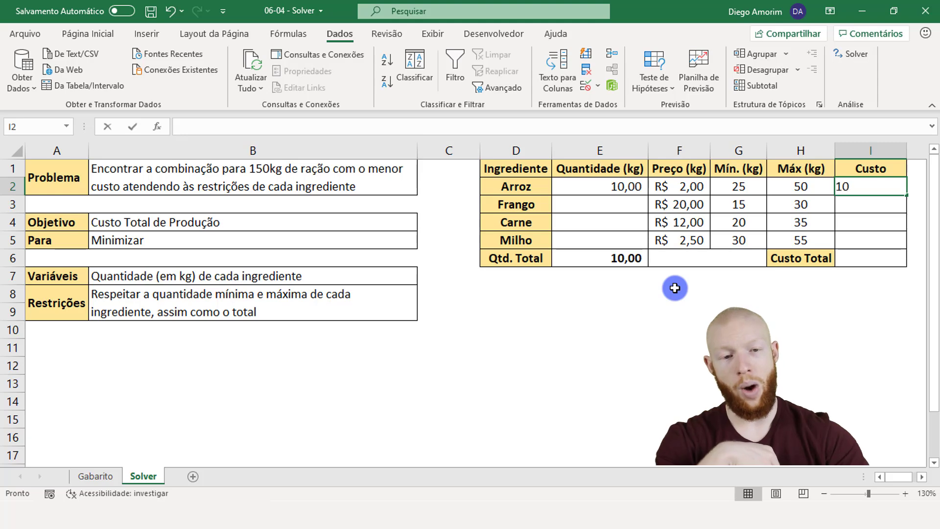
{"action": "type", "text": "="}
{"action": "left_click", "coordinate": [615, 186]}
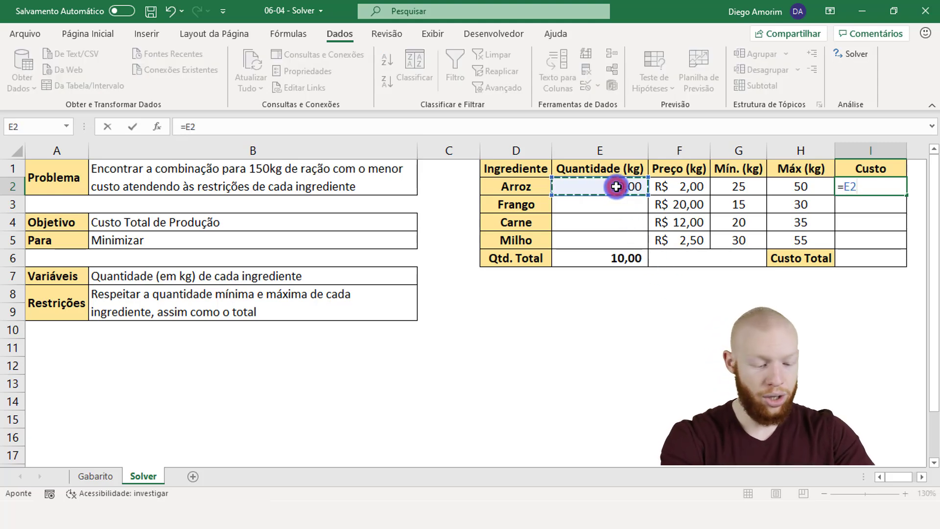
{"action": "type", "text": "*"}
{"action": "left_click", "coordinate": [679, 187]}
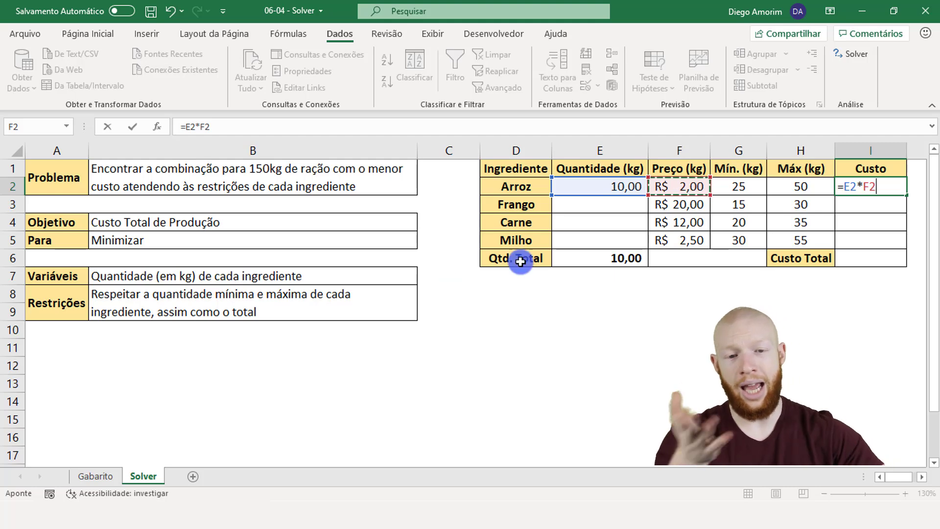
{"action": "key", "text": "Return"}
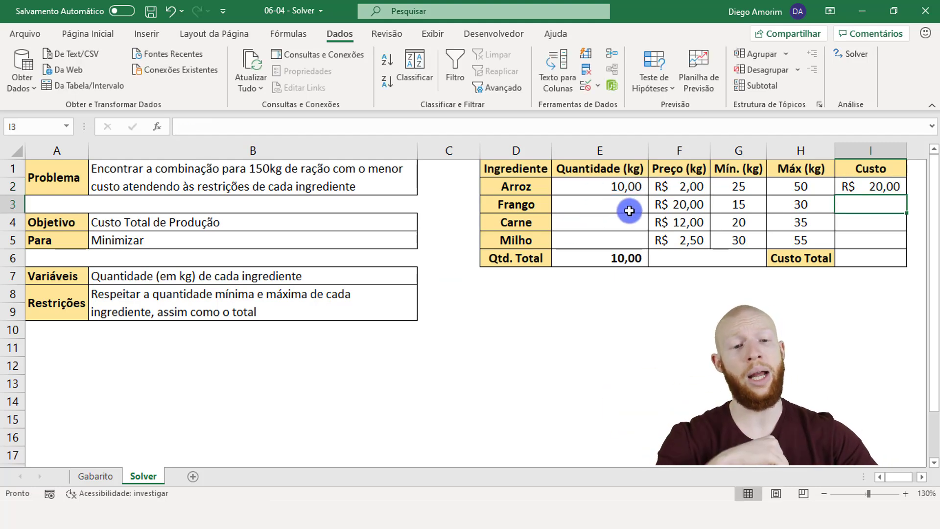
{"action": "left_click", "coordinate": [881, 184]}
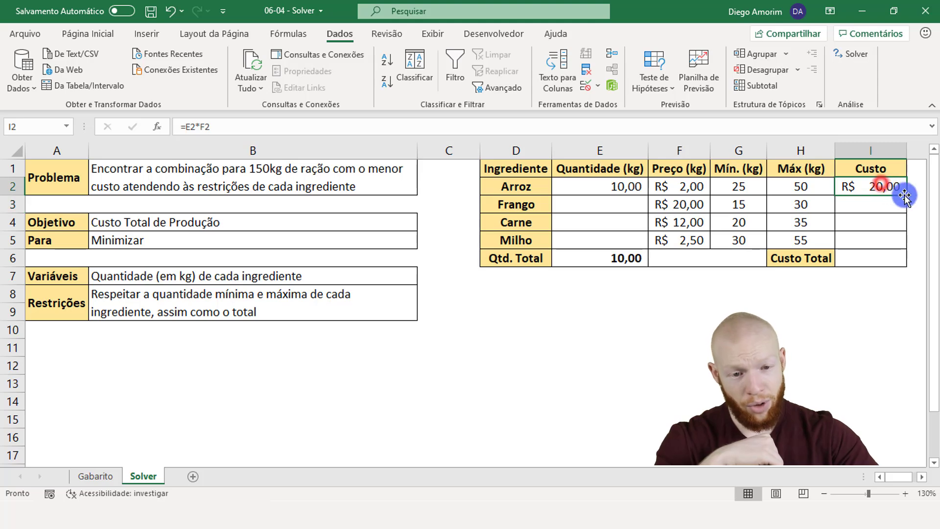
{"action": "left_click_drag", "start_coordinate": [906, 194], "coordinate": [904, 247]}
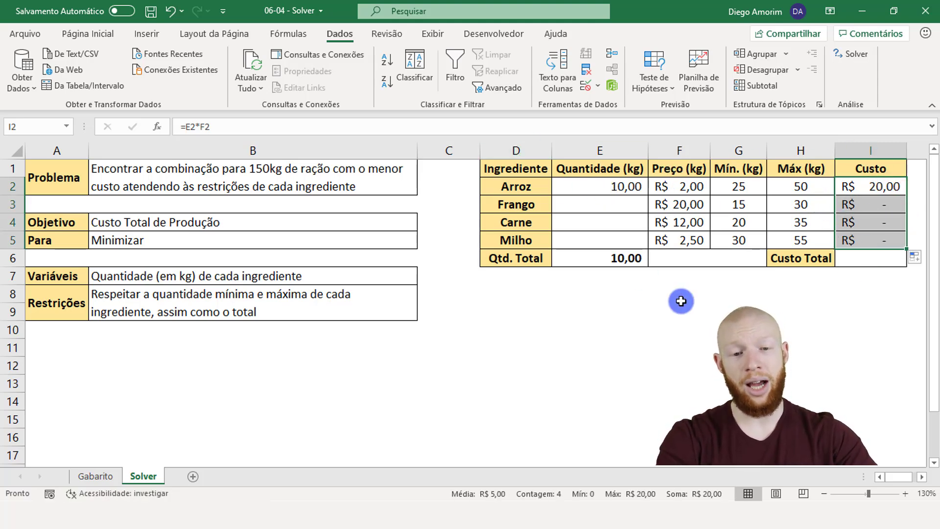
- Test a 25 kg Frango quantity in E3, then clear the test quantities
{"action": "left_click_drag", "start_coordinate": [617, 204], "coordinate": [619, 243]}
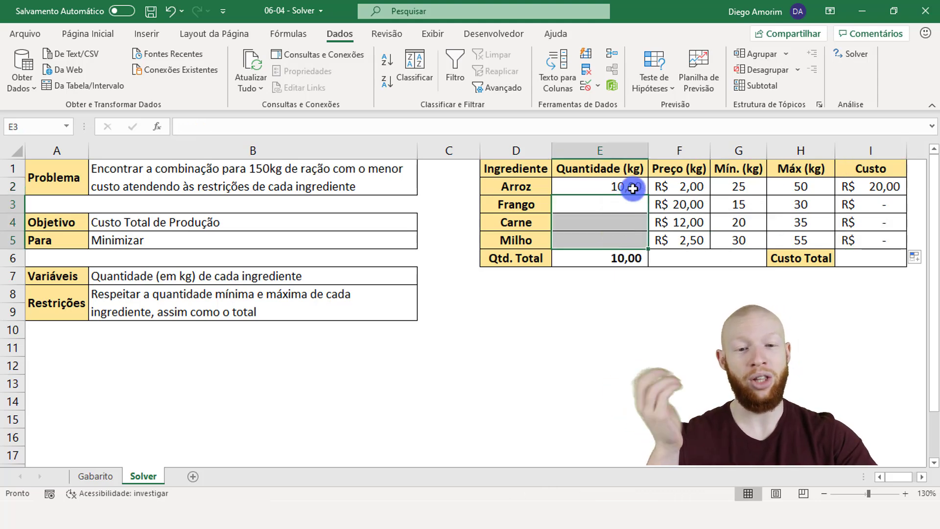
{"action": "left_click", "coordinate": [632, 188]}
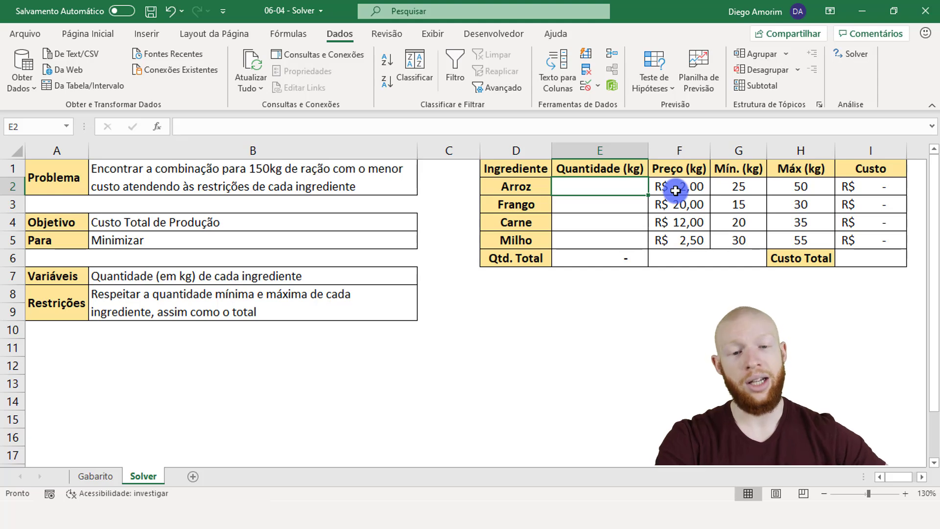
{"action": "key", "text": "Down"}
{"action": "type", "text": "25"}
{"action": "key", "text": "Return"}
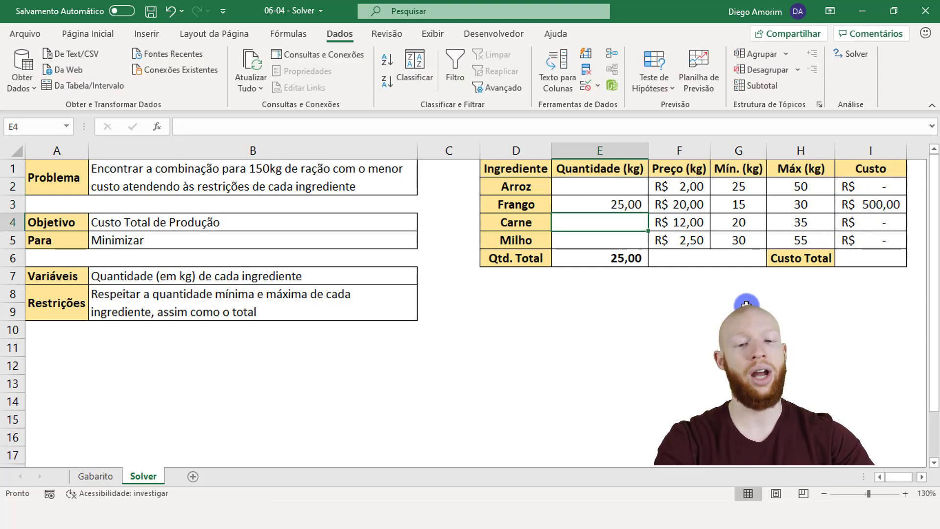
{"action": "key", "text": "Up"}
{"action": "key", "text": "Delete"}
{"action": "key", "text": "Up"}
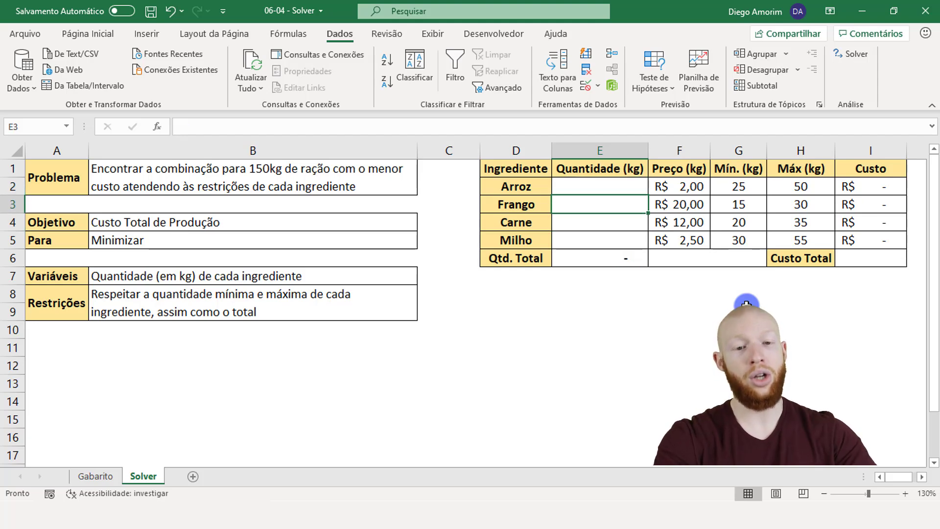
{"action": "key", "text": "Down"}
{"action": "left_click", "coordinate": [612, 258]}
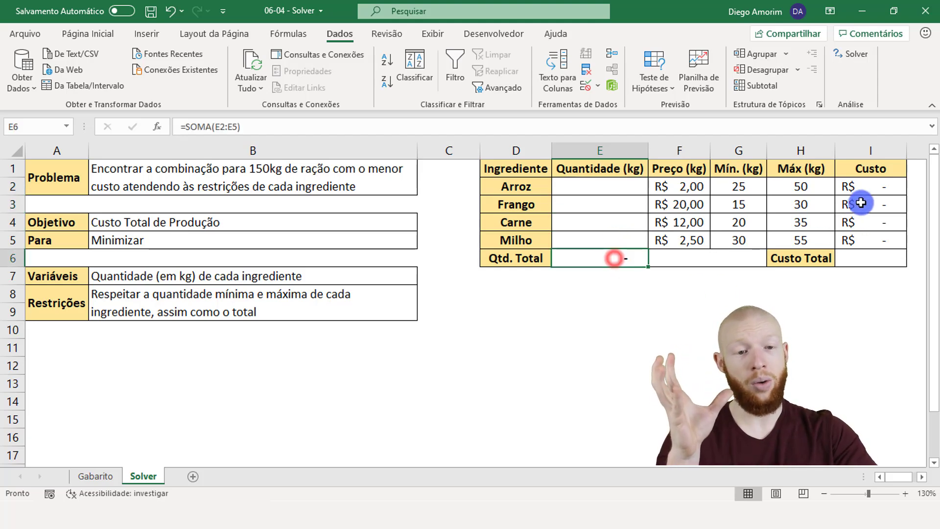
- Enter =SOMA(I2:I5) in the Custo Total cell I6
{"action": "left_click", "coordinate": [863, 185]}
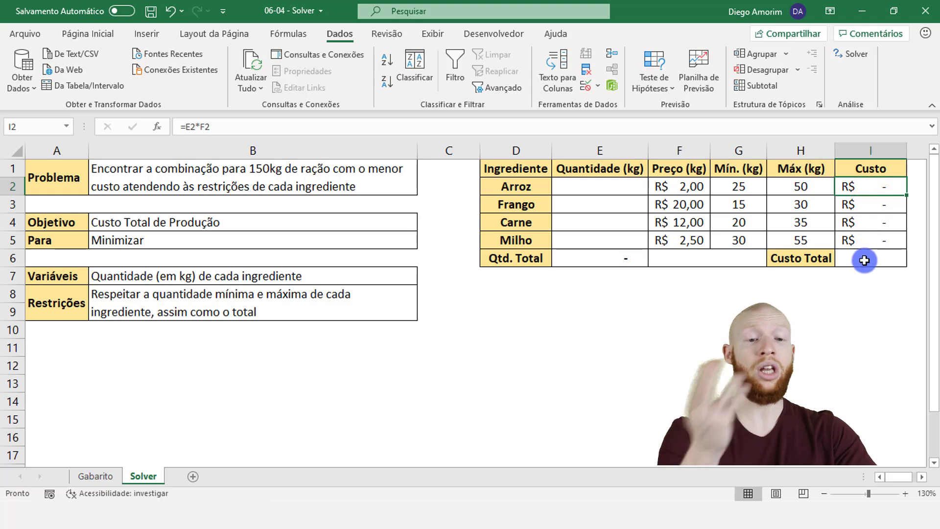
{"action": "left_click", "coordinate": [865, 258]}
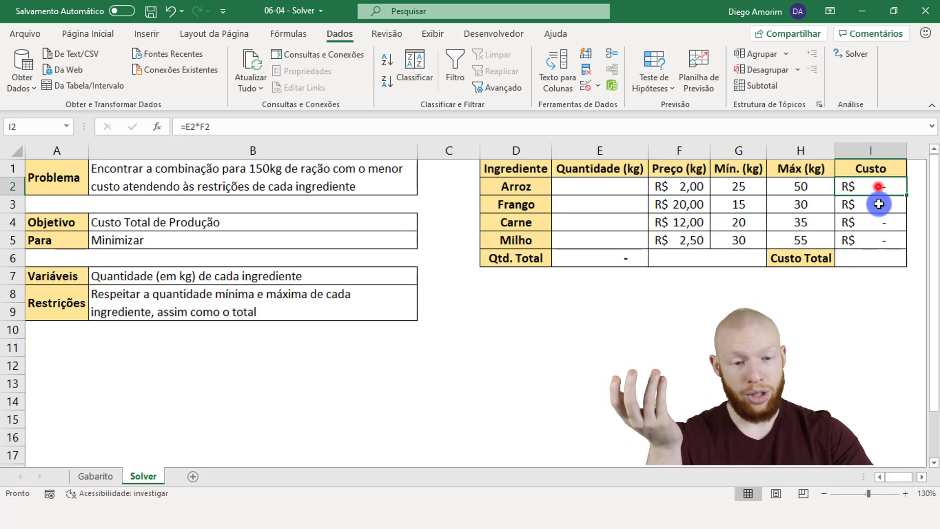
{"action": "left_click_drag", "start_coordinate": [878, 187], "coordinate": [886, 239]}
{"action": "left_click", "coordinate": [886, 263]}
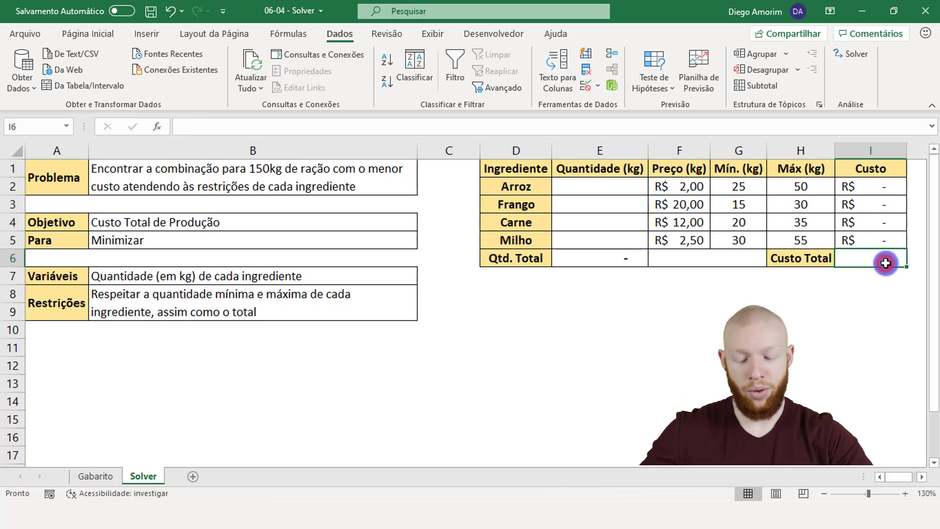
{"action": "type", "text": "=soma"}
{"action": "key", "text": "Tab"}
{"action": "left_click_drag", "start_coordinate": [884, 240], "coordinate": [889, 190]}
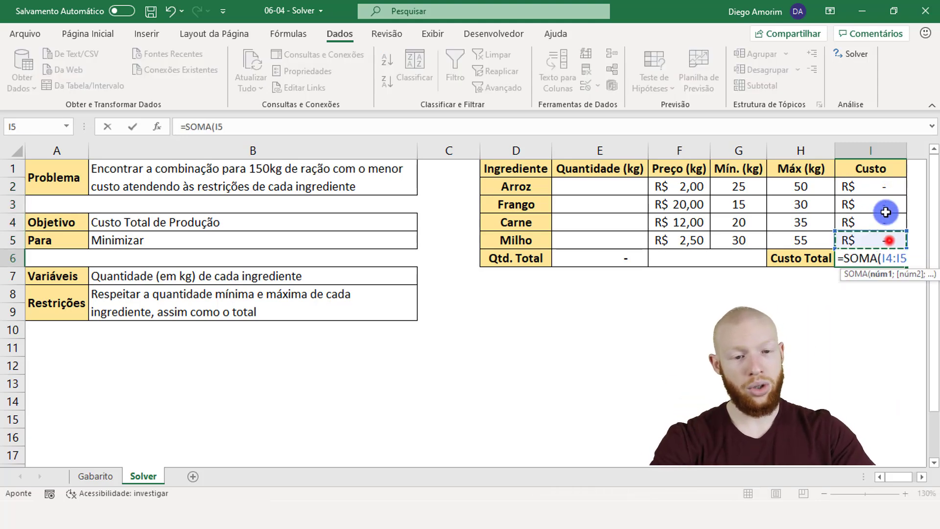
{"action": "key", "text": "Return"}
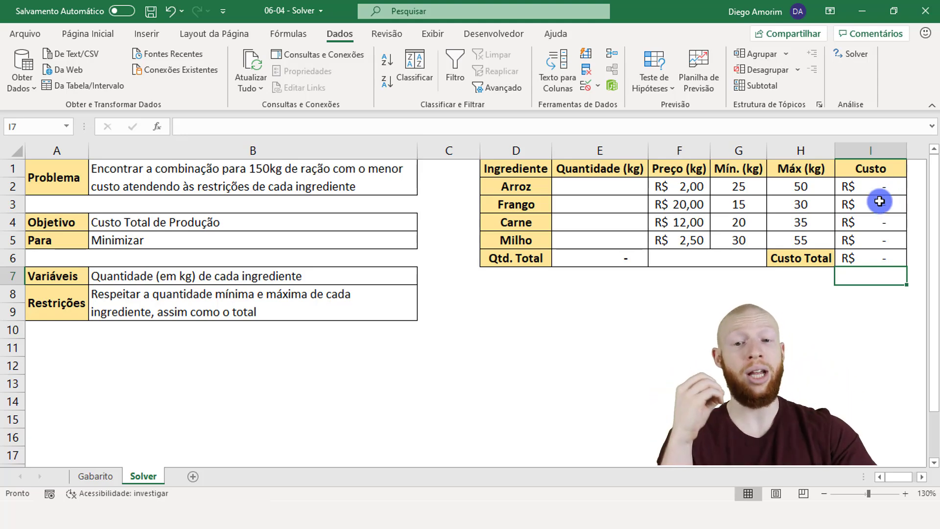
{"action": "left_click", "coordinate": [340, 39]}
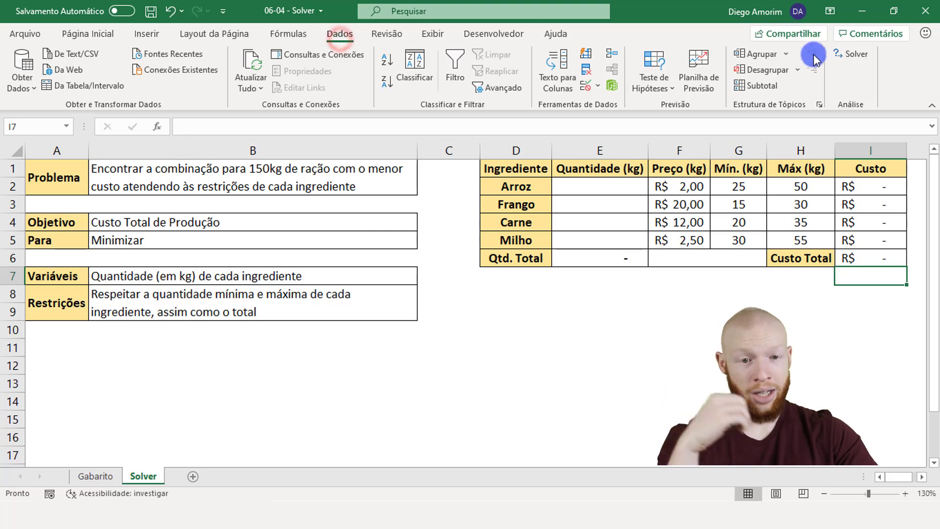
- Open Solver with $I$6 as the objective, set to Mín
{"action": "left_click", "coordinate": [850, 55]}
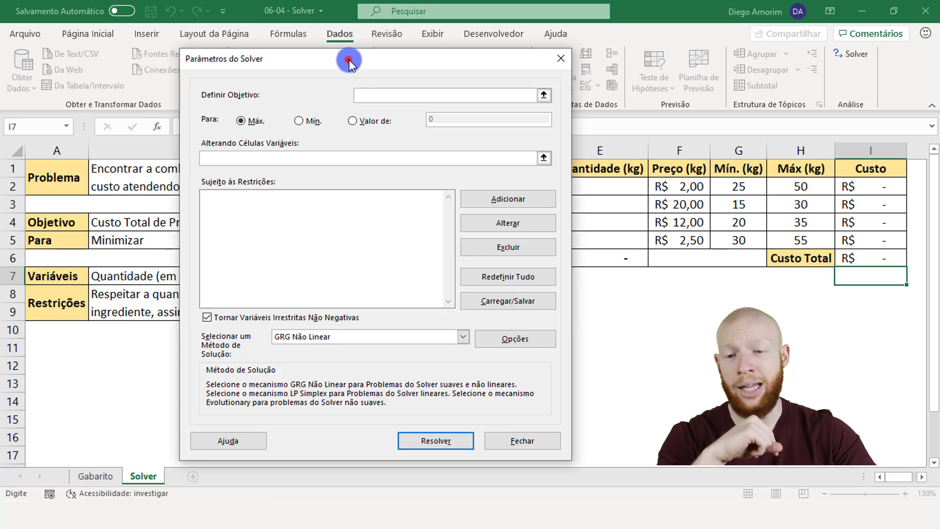
{"action": "left_click_drag", "start_coordinate": [349, 60], "coordinate": [408, 57]}
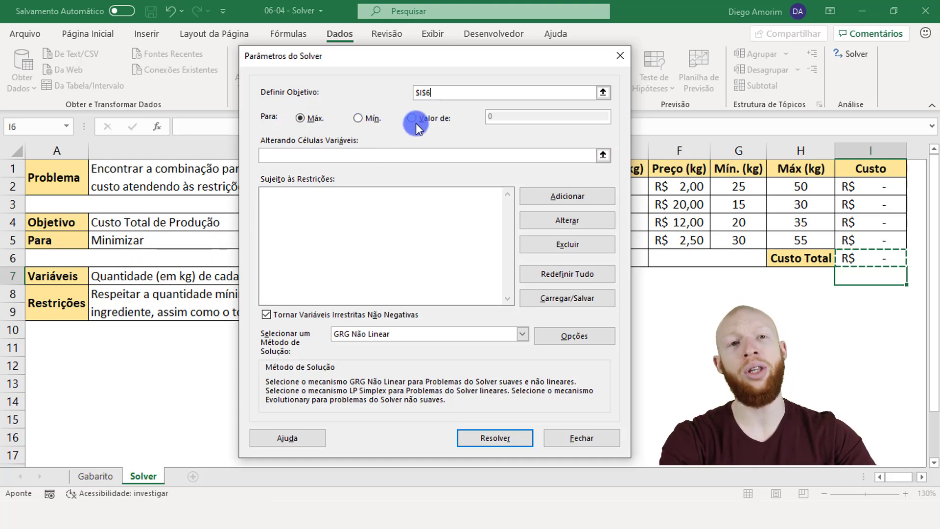
{"action": "left_click", "coordinate": [361, 119]}
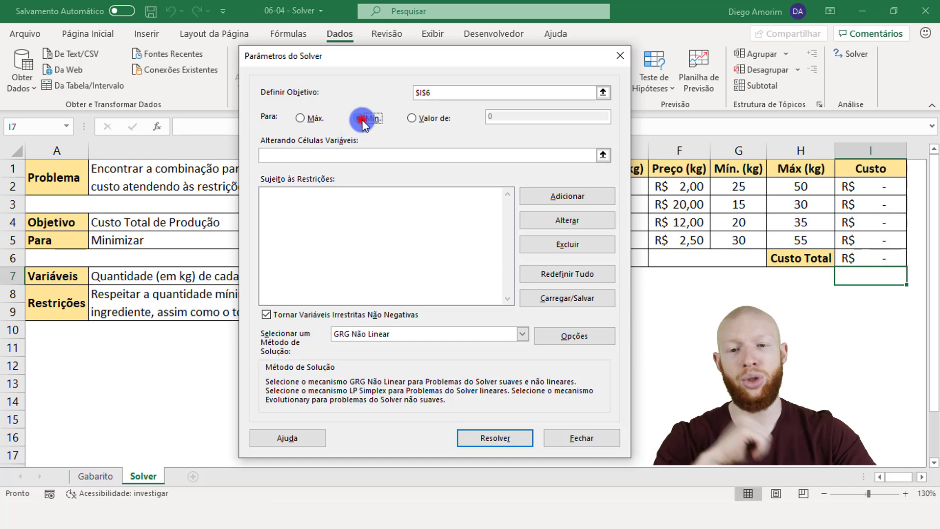
{"action": "left_click", "coordinate": [360, 155]}
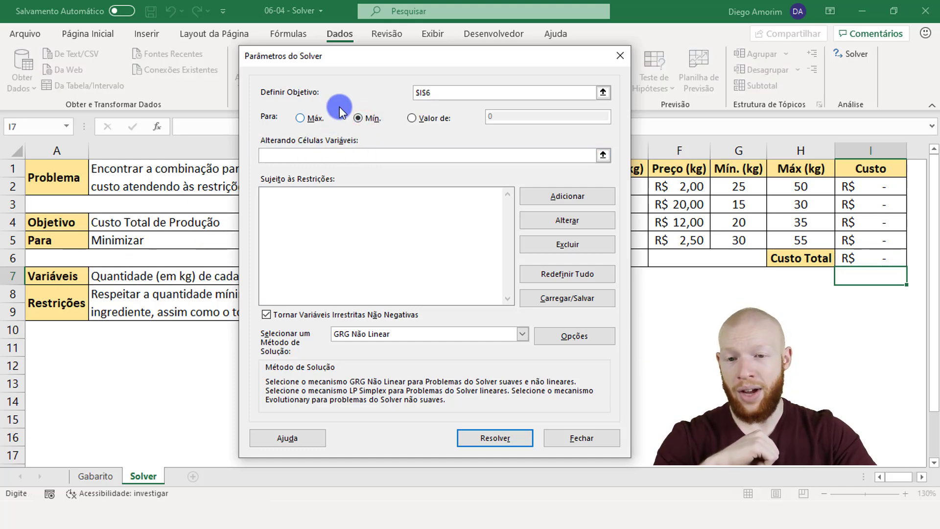
- Set the variable cells to $E$2:$E$5 and begin adding a constraint
{"action": "mouse_move", "coordinate": [352, 55]}
{"action": "left_mouse_down"}
{"action": "mouse_move", "coordinate": [452, 55]}
{"action": "mouse_move", "coordinate": [239, 47]}
{"action": "left_mouse_up"}
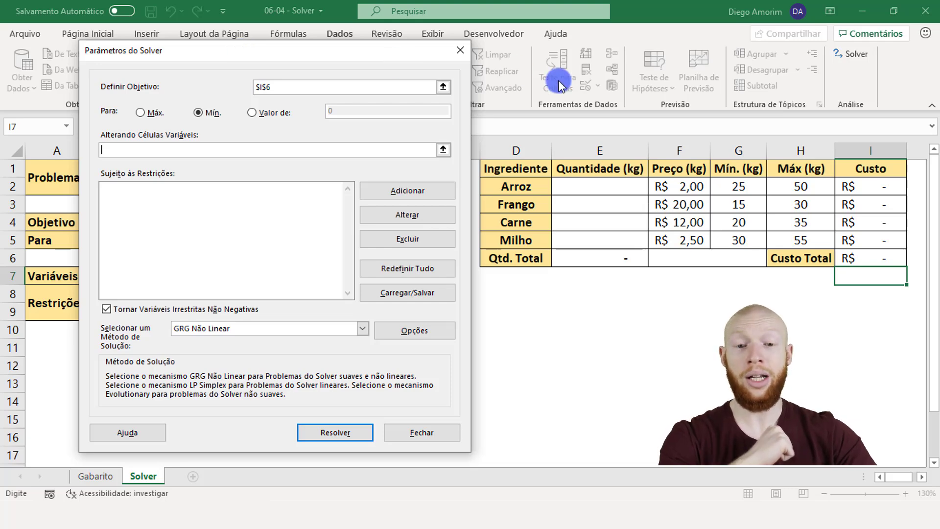
{"action": "left_click_drag", "start_coordinate": [625, 187], "coordinate": [623, 238]}
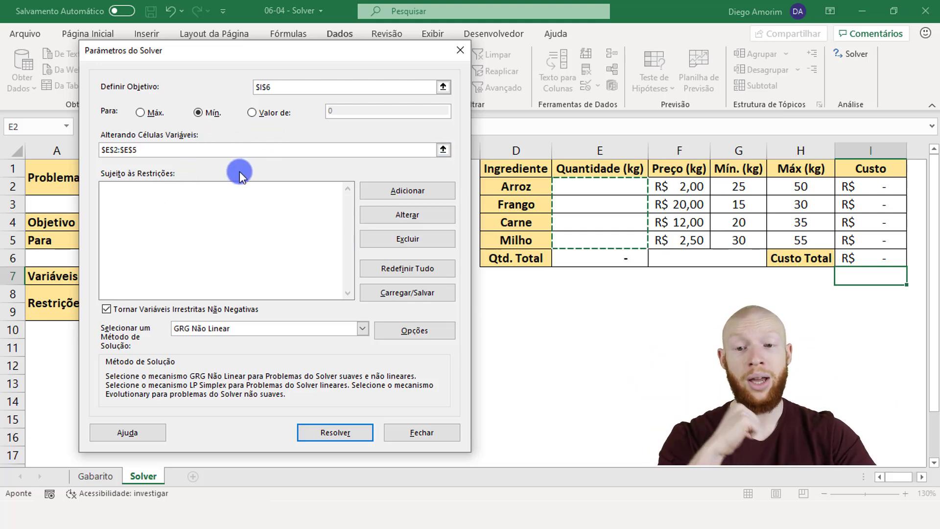
{"action": "mouse_move", "coordinate": [236, 59]}
{"action": "left_mouse_down"}
{"action": "mouse_move", "coordinate": [537, 48]}
{"action": "mouse_move", "coordinate": [526, 47]}
{"action": "left_mouse_up"}
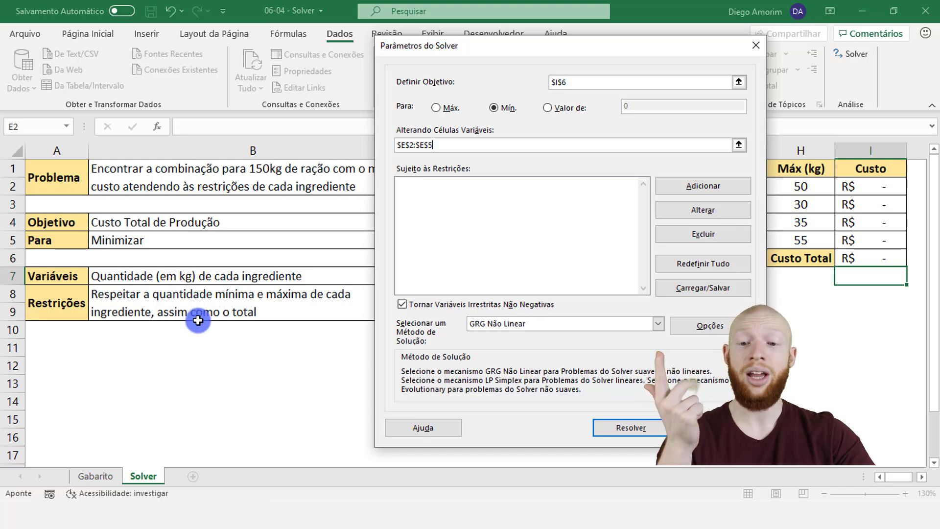
{"action": "left_click_drag", "start_coordinate": [608, 37], "coordinate": [308, 43]}
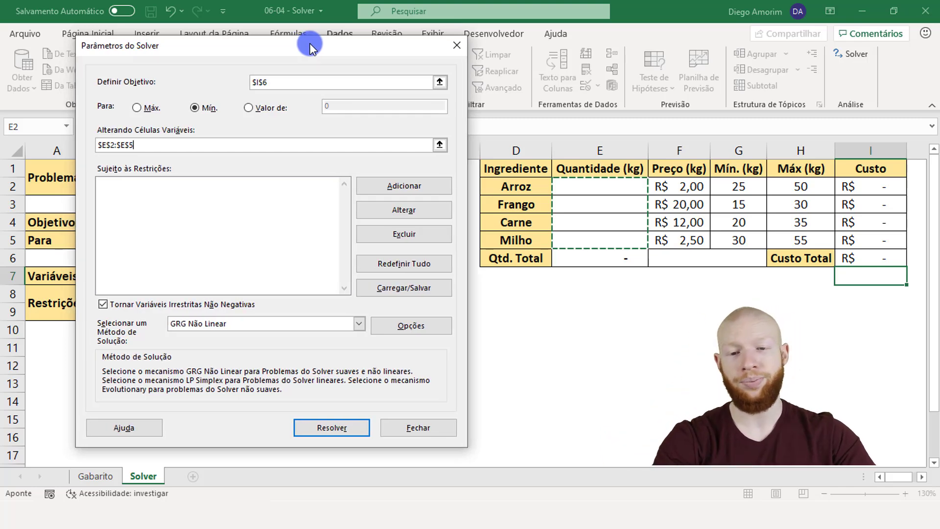
{"action": "left_click", "coordinate": [409, 185]}
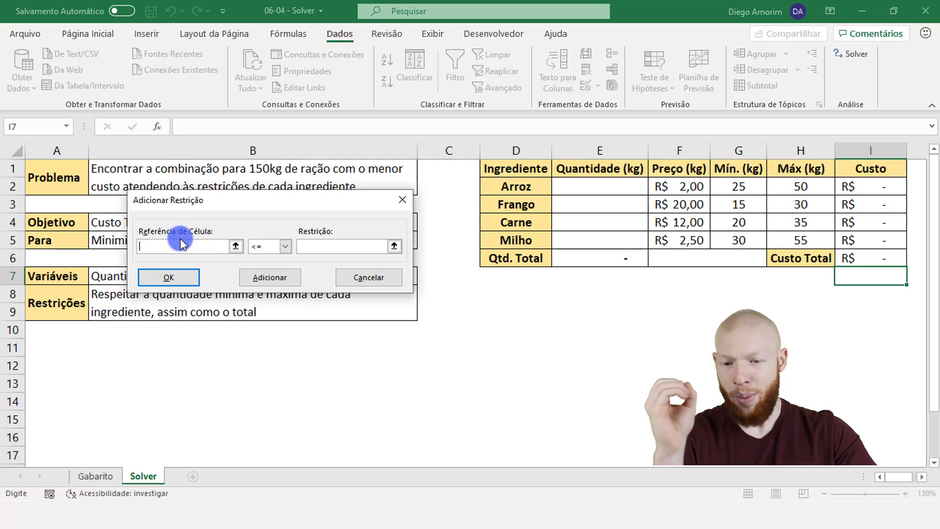
- Add the maximum-quantity constraint $E$2:$E$5 <= $H$2:$H$5
{"action": "left_click", "coordinate": [277, 247]}
{"action": "left_click", "coordinate": [275, 246]}
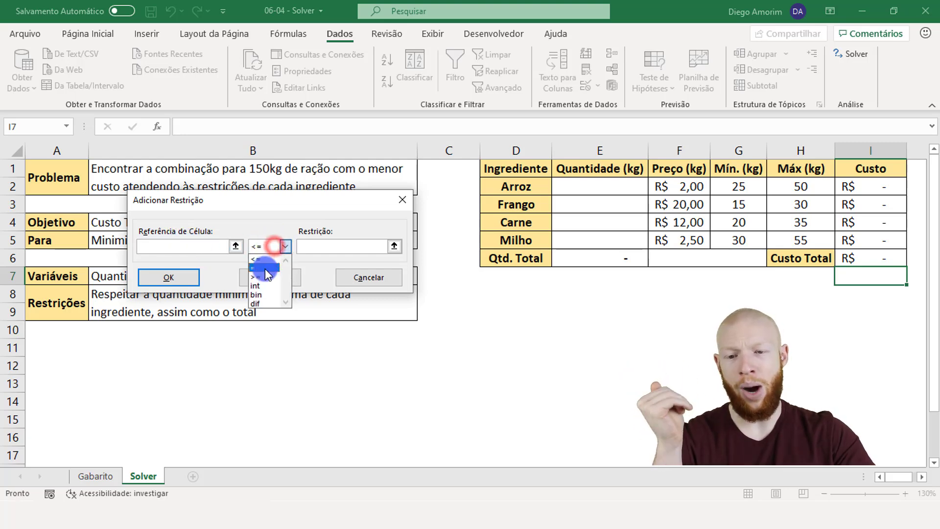
{"action": "left_click", "coordinate": [275, 246]}
{"action": "left_click", "coordinate": [278, 248]}
{"action": "left_click", "coordinate": [342, 246]}
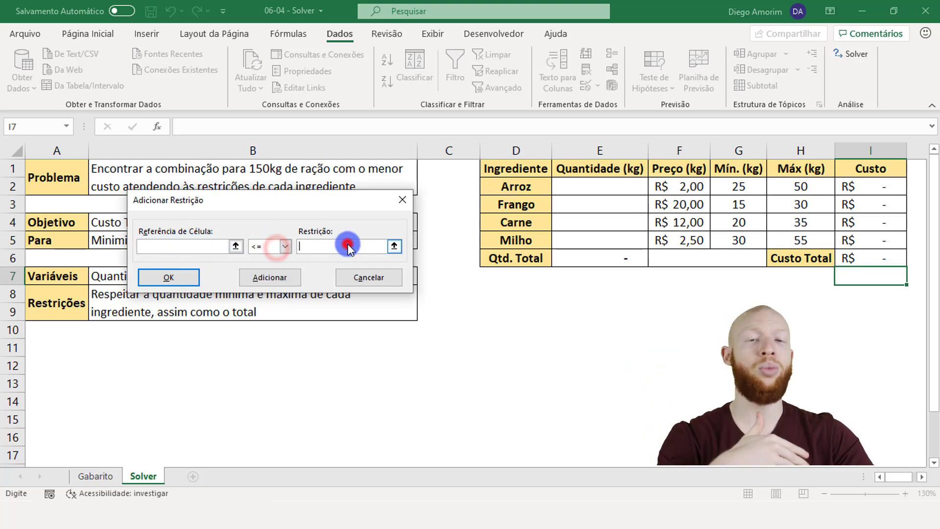
{"action": "left_click", "coordinate": [161, 245]}
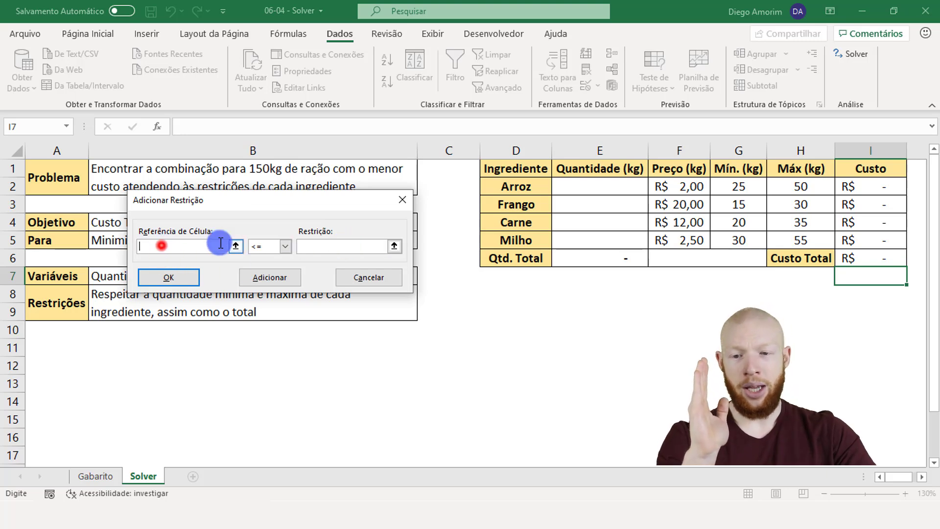
{"action": "left_click_drag", "start_coordinate": [608, 183], "coordinate": [595, 238]}
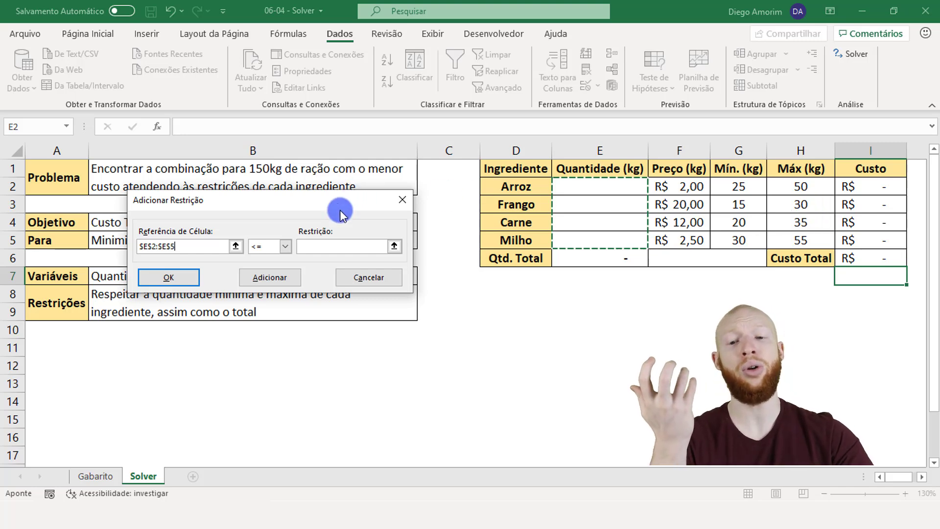
{"action": "left_click", "coordinate": [324, 247]}
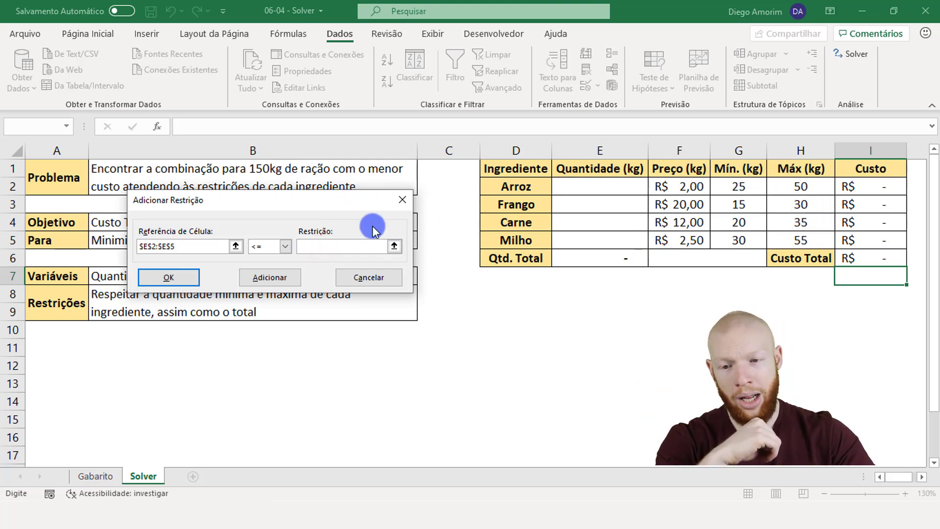
{"action": "left_click_drag", "start_coordinate": [801, 192], "coordinate": [803, 239]}
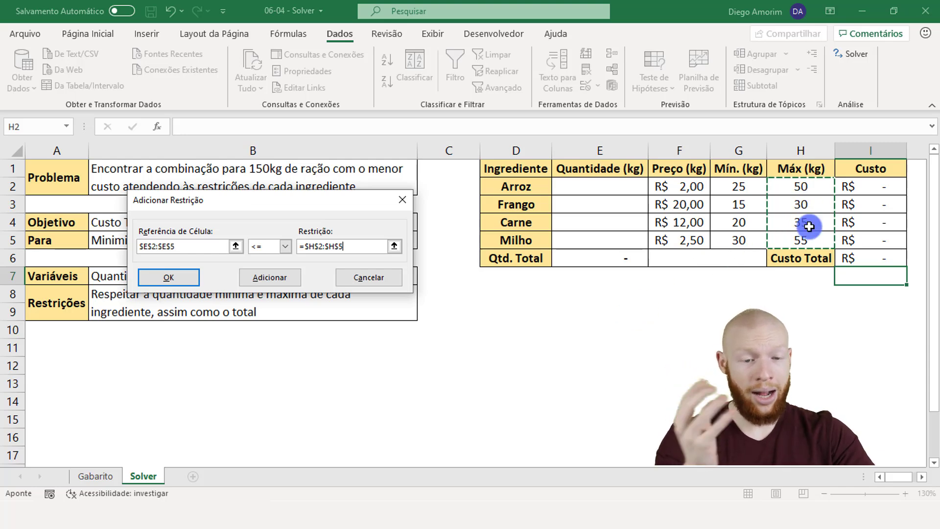
{"action": "left_click", "coordinate": [251, 273]}
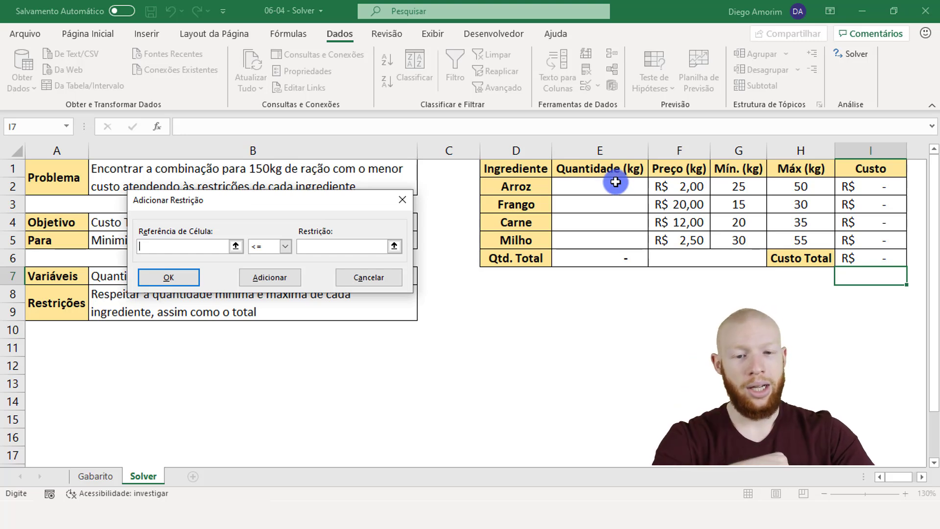
- Add the minimum-quantity constraint $E$2:$E$5 >= $G$2:$G$5
{"action": "left_click_drag", "start_coordinate": [617, 187], "coordinate": [598, 238]}
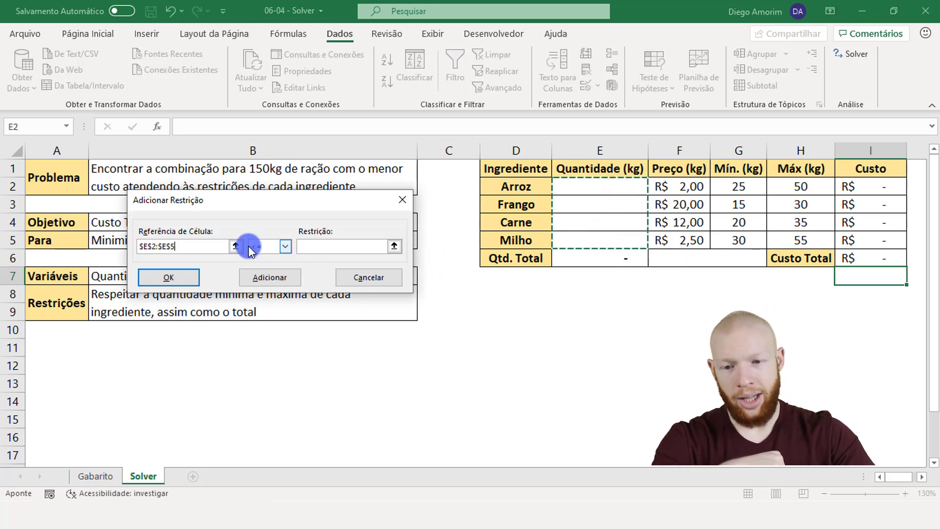
{"action": "left_click", "coordinate": [262, 247]}
{"action": "left_click", "coordinate": [271, 277]}
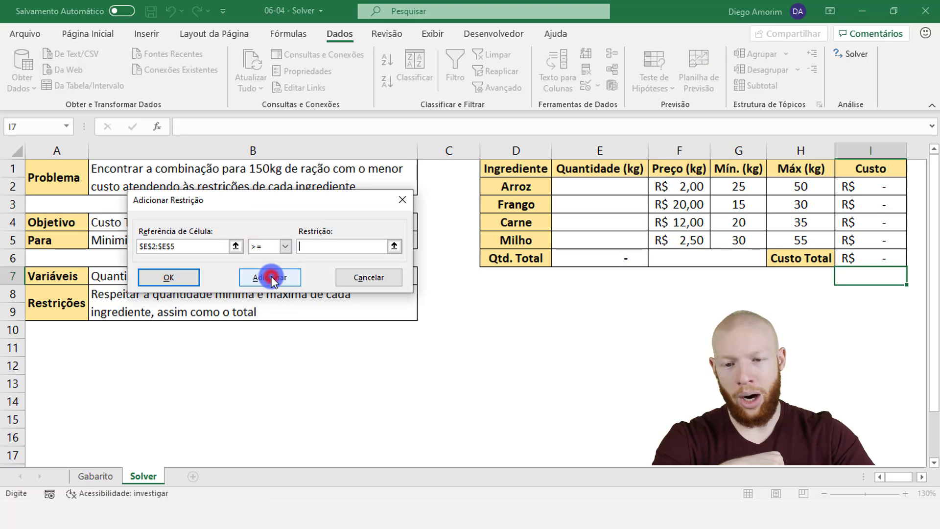
{"action": "left_click", "coordinate": [381, 247]}
{"action": "left_click_drag", "start_coordinate": [750, 184], "coordinate": [748, 237]}
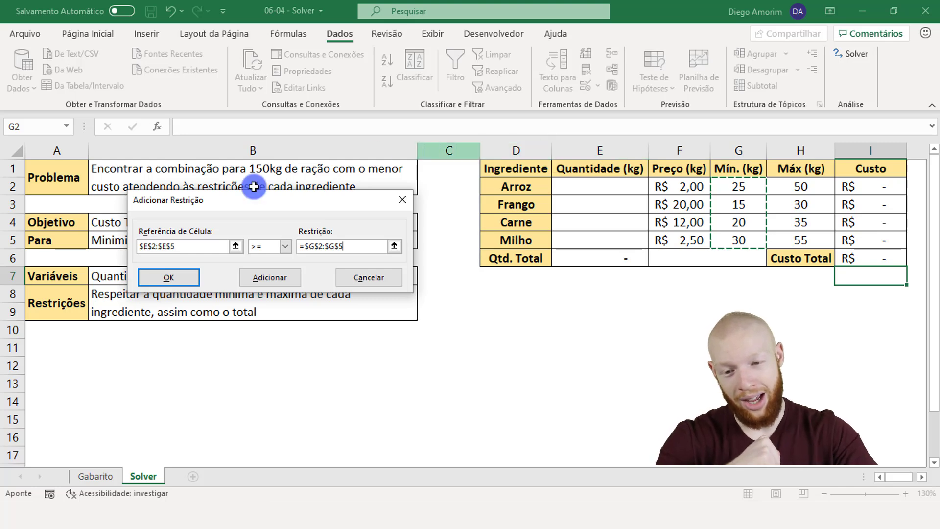
{"action": "left_click", "coordinate": [270, 277]}
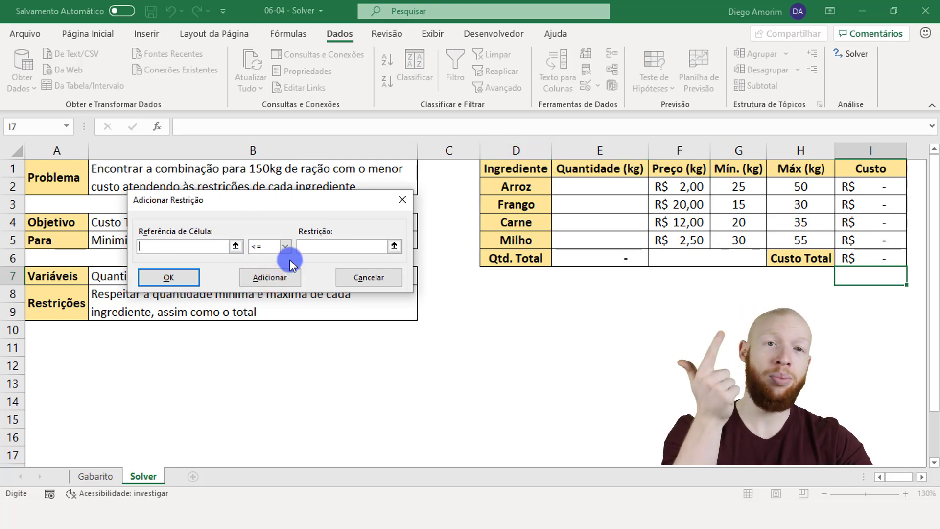
- Add the total constraint $E$6 = 150 and return to the Solver parameters
{"action": "left_click_drag", "start_coordinate": [223, 208], "coordinate": [218, 161]}
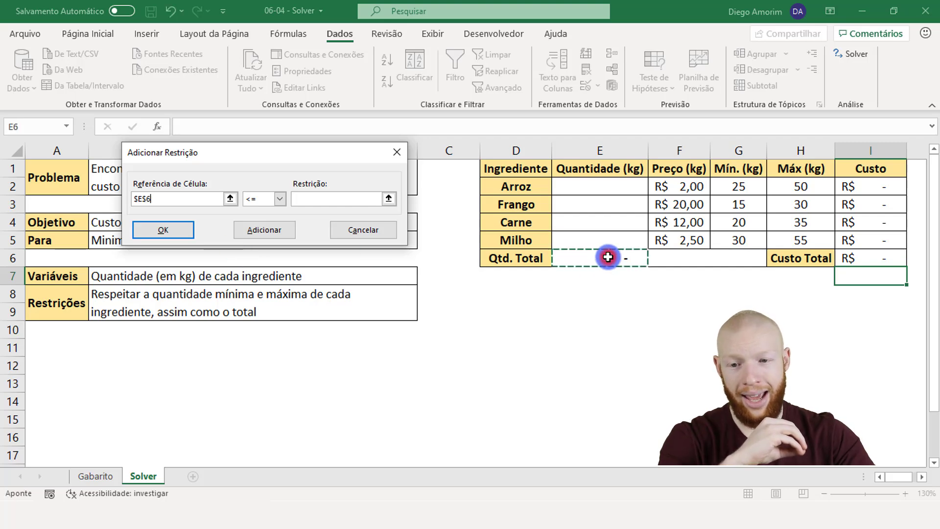
{"action": "left_click", "coordinate": [279, 198]}
{"action": "left_click", "coordinate": [264, 221]}
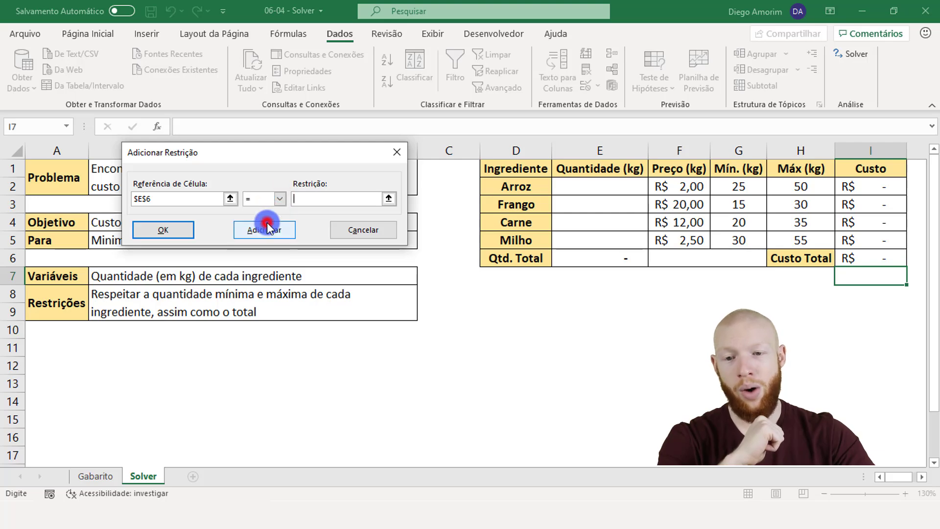
{"action": "left_click", "coordinate": [339, 199]}
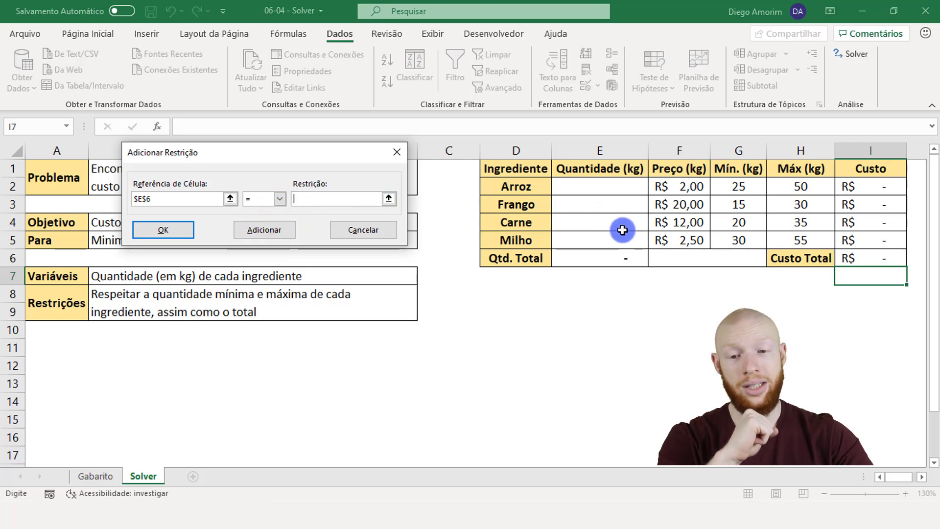
{"action": "type", "text": "150"}
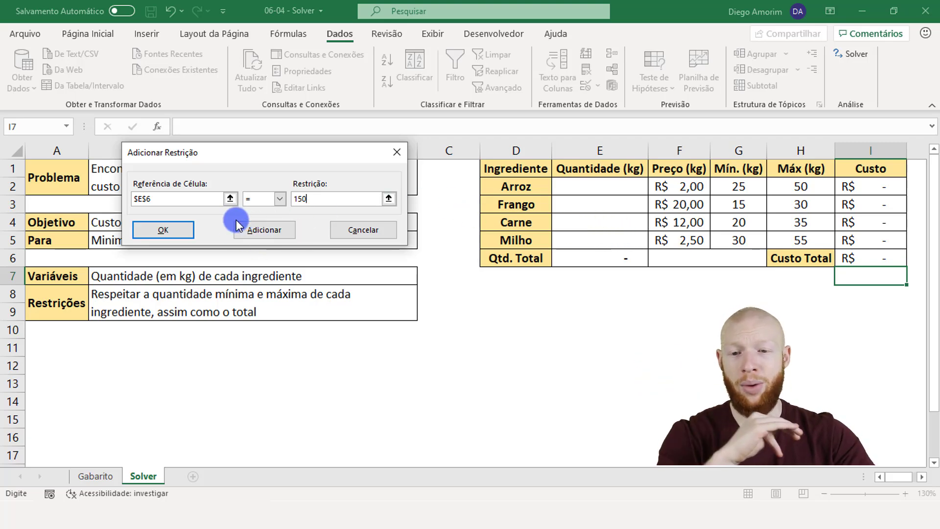
{"action": "left_click", "coordinate": [180, 231]}
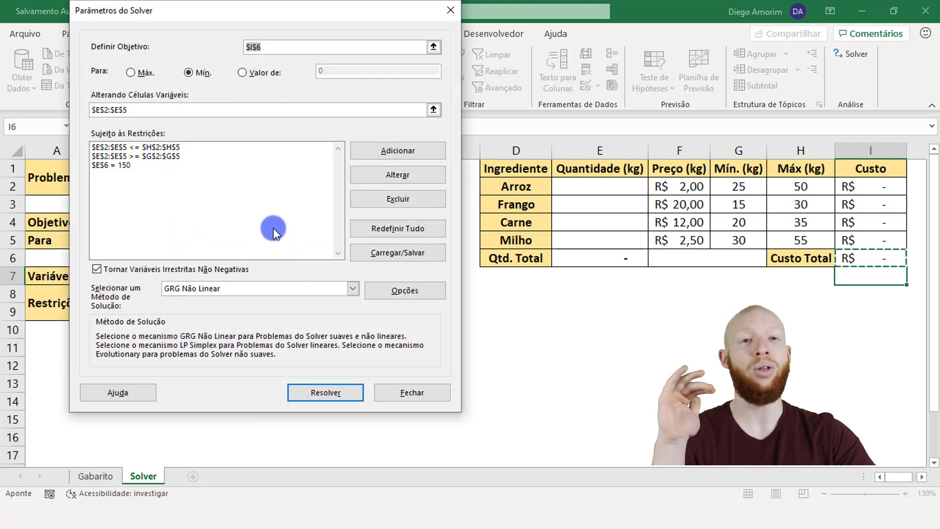
- Review the maximum-quantity and total-equals-150 constraints, then run Solver to minimise total cost
{"action": "left_click", "coordinate": [193, 151]}
{"action": "left_click", "coordinate": [196, 165]}
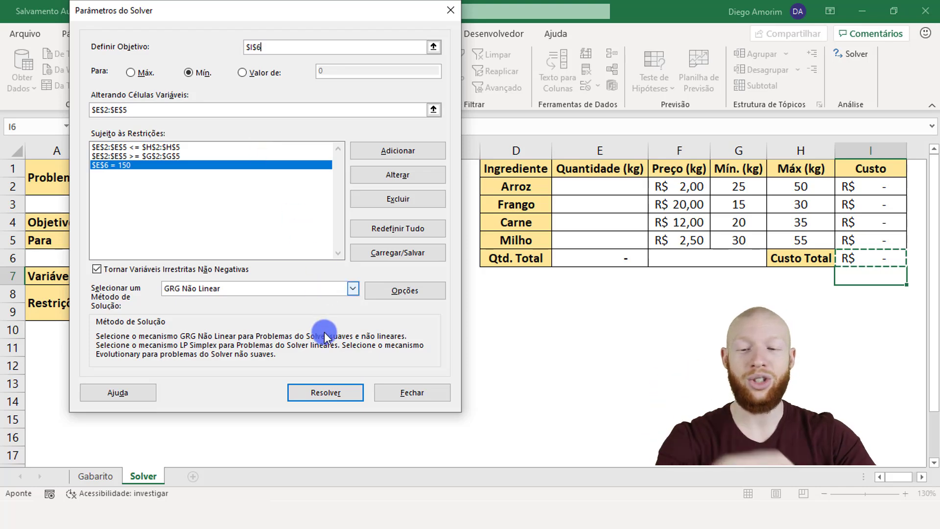
{"action": "left_click", "coordinate": [345, 392]}
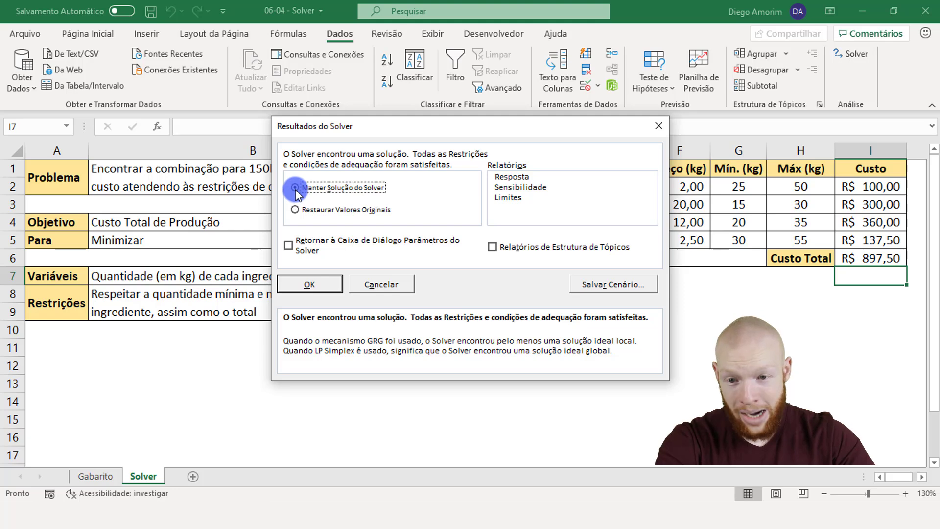
- Keep Solver's solution and review the minimum and maximum limits in G2:H5
{"action": "left_click", "coordinate": [305, 284]}
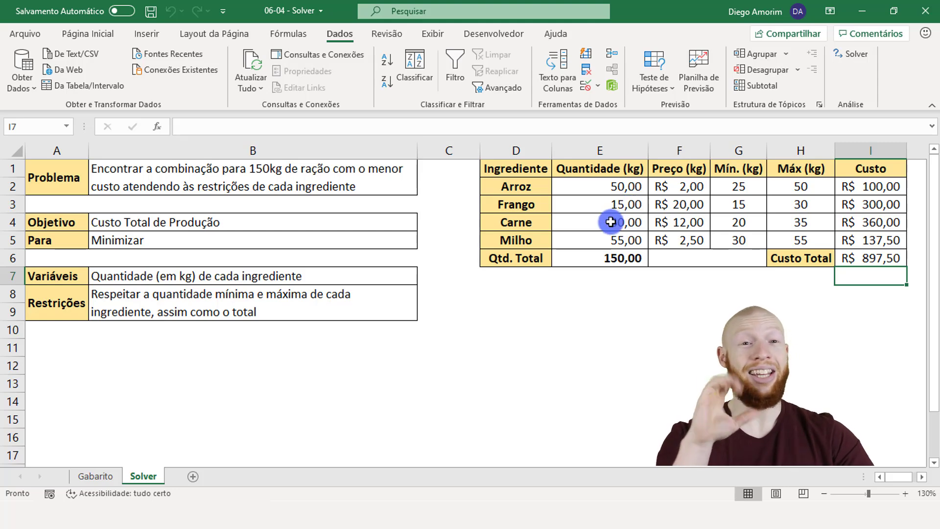
{"action": "mouse_move", "coordinate": [742, 187]}
{"action": "left_mouse_down"}
{"action": "mouse_move", "coordinate": [759, 210]}
{"action": "mouse_move", "coordinate": [842, 241]}
{"action": "left_mouse_up"}
{"action": "left_click", "coordinate": [734, 186]}
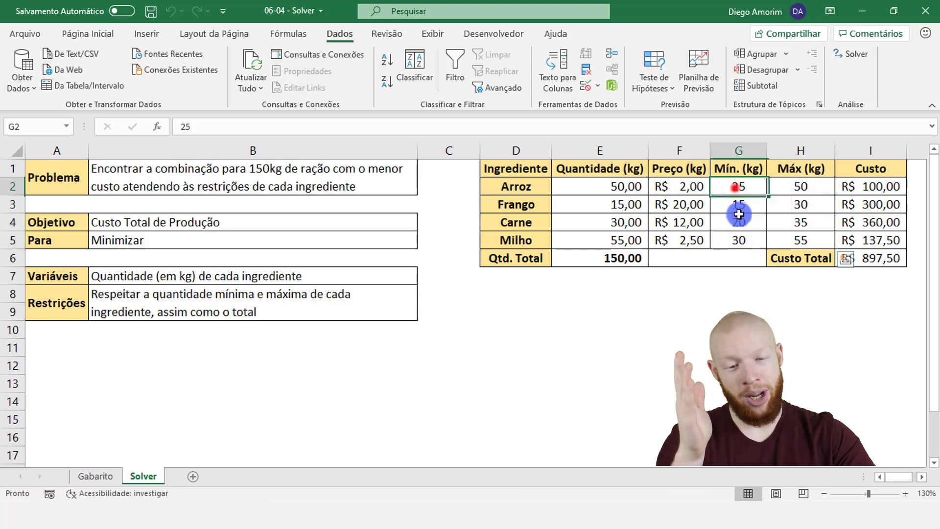
{"action": "left_click_drag", "start_coordinate": [739, 214], "coordinate": [739, 240]}
{"action": "left_click_drag", "start_coordinate": [803, 187], "coordinate": [803, 240]}
- Check the solved quantities 50, 15, 30 and 55 kg and the 150 kg total in E2:E6
{"action": "left_click", "coordinate": [620, 258]}
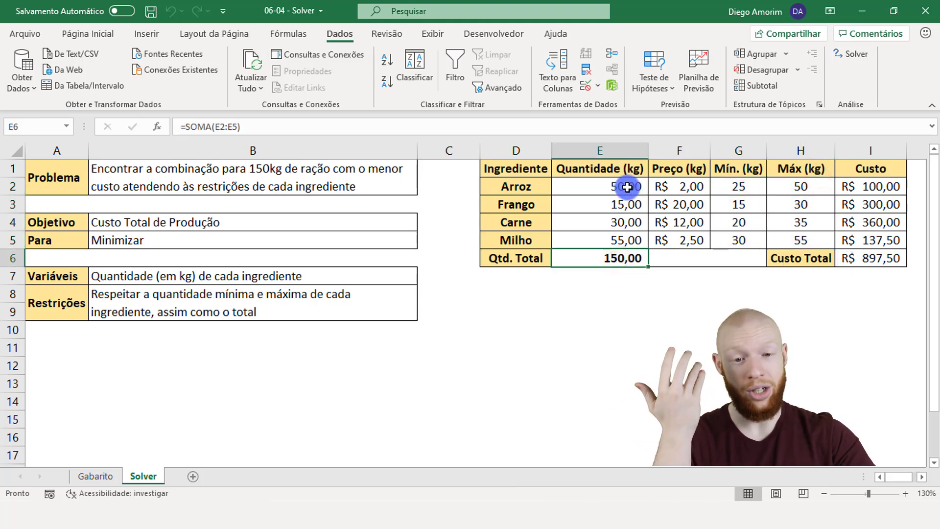
{"action": "left_click_drag", "start_coordinate": [627, 187], "coordinate": [633, 233]}
{"action": "left_click", "coordinate": [632, 210]}
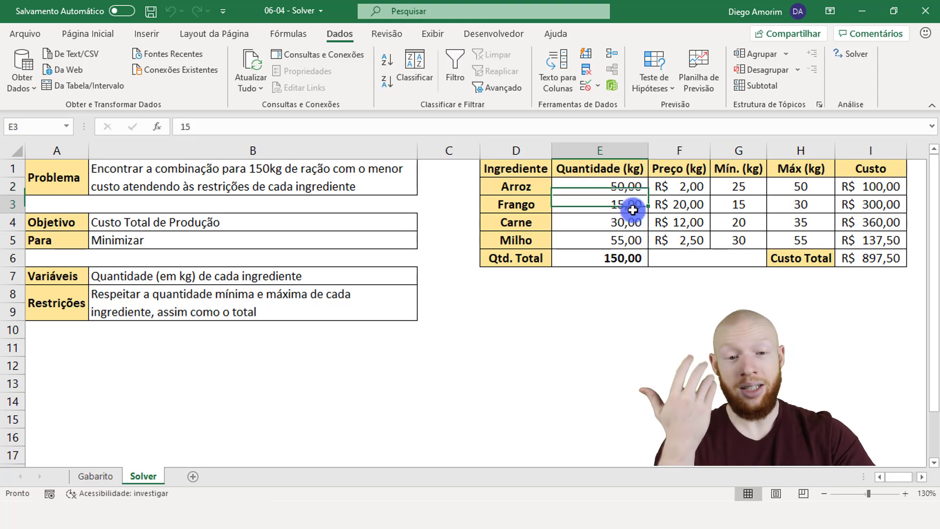
{"action": "left_click", "coordinate": [635, 221]}
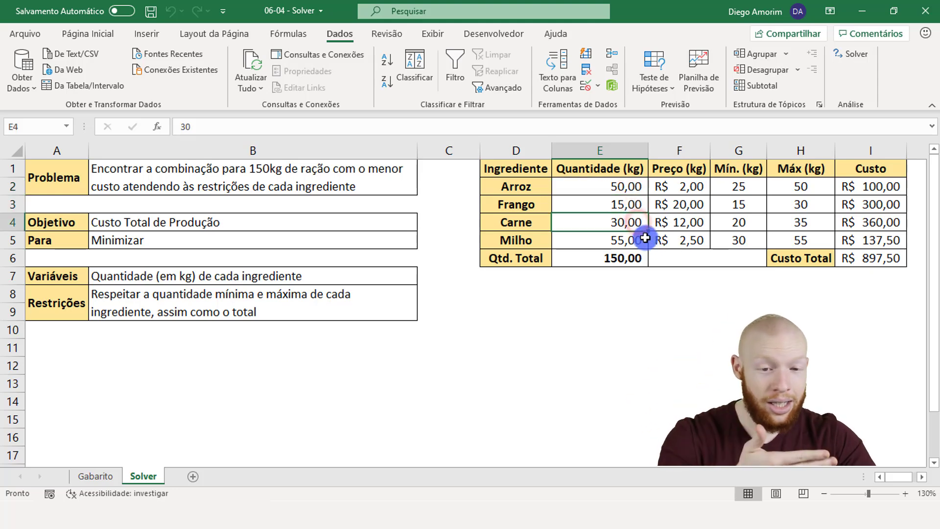
{"action": "left_click", "coordinate": [635, 240]}
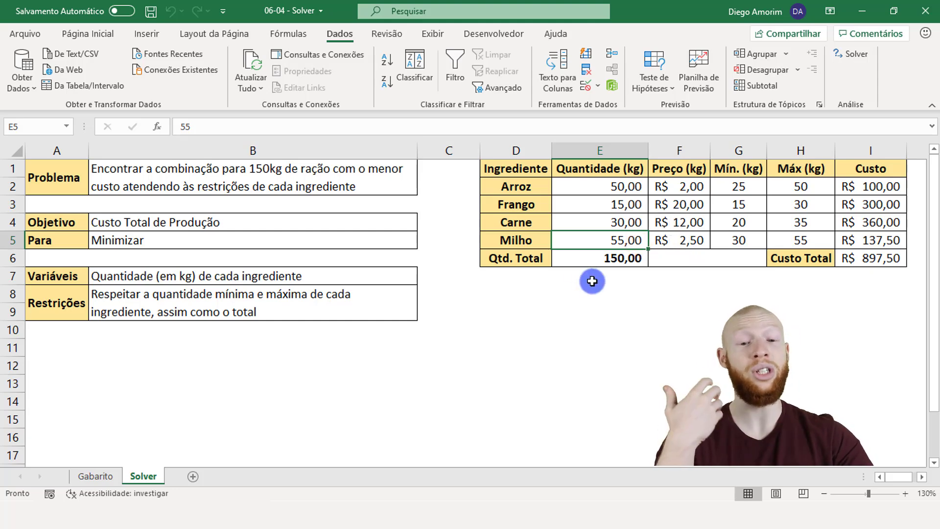
{"action": "left_click", "coordinate": [622, 258]}
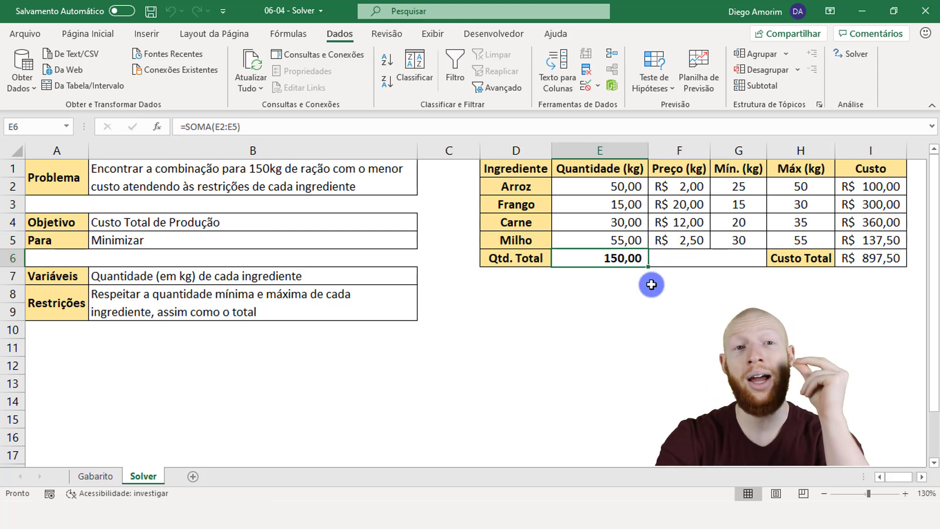
{"action": "left_click_drag", "start_coordinate": [628, 187], "coordinate": [617, 240]}
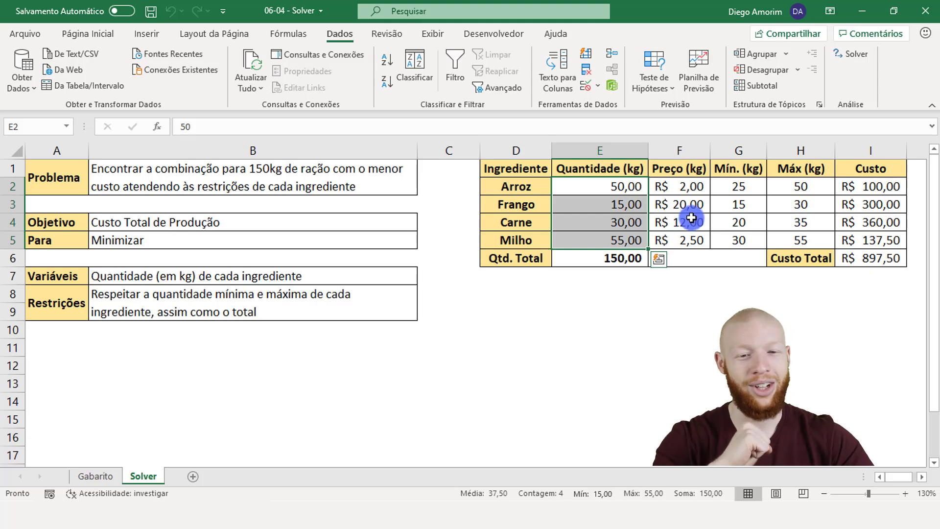
{"action": "left_click", "coordinate": [692, 189]}
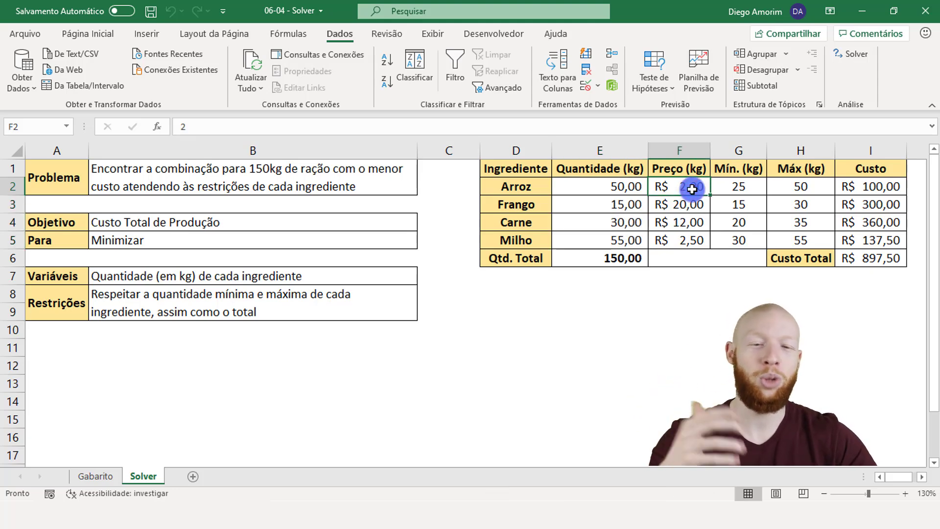